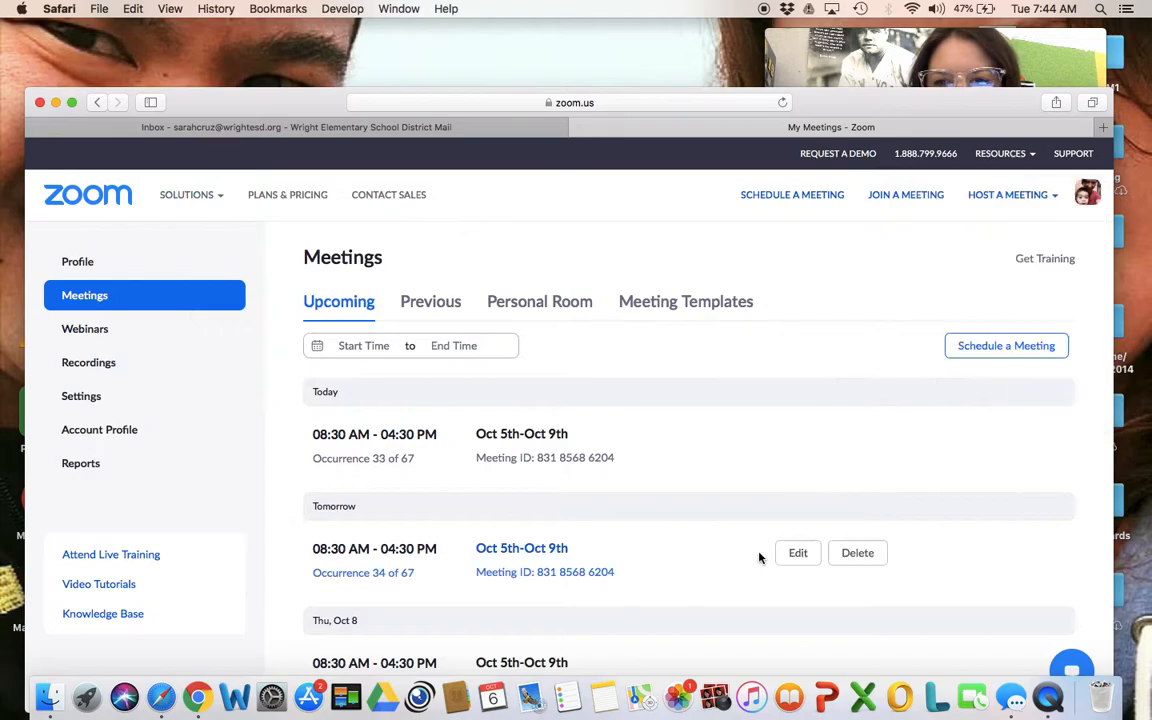
Look through the list of upcoming Zoom meetings and their occurrences
left_click_drag(300, 104, 291, 55)
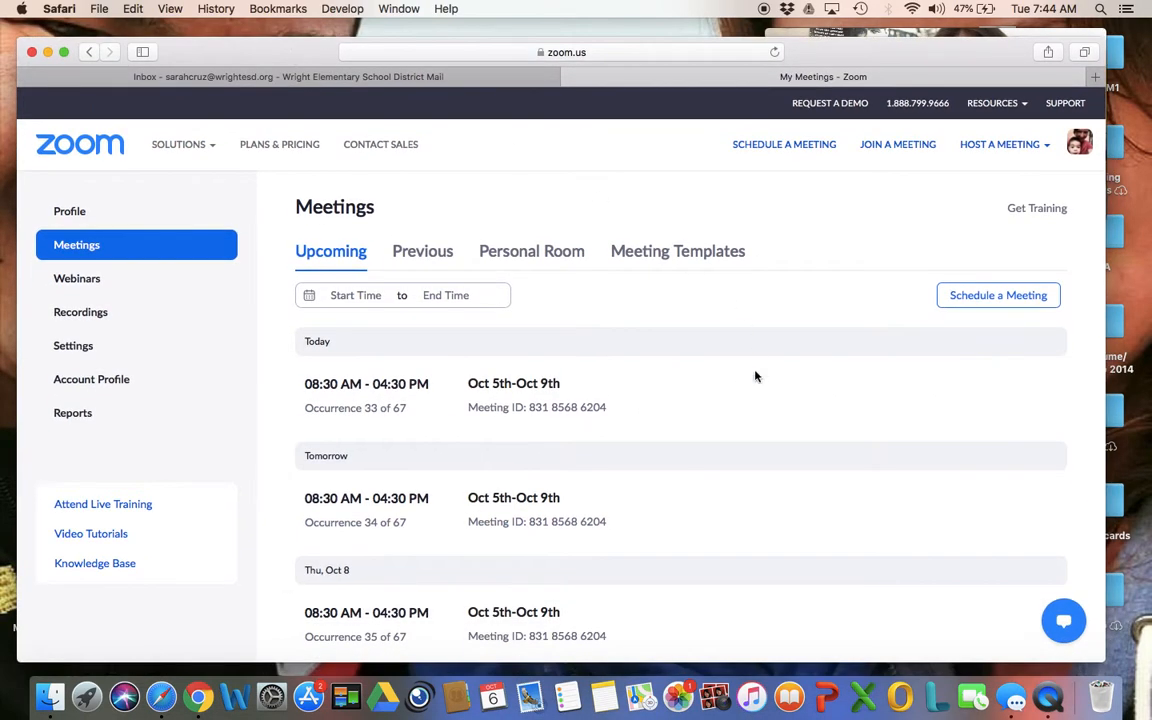
mouse_move(667, 404)
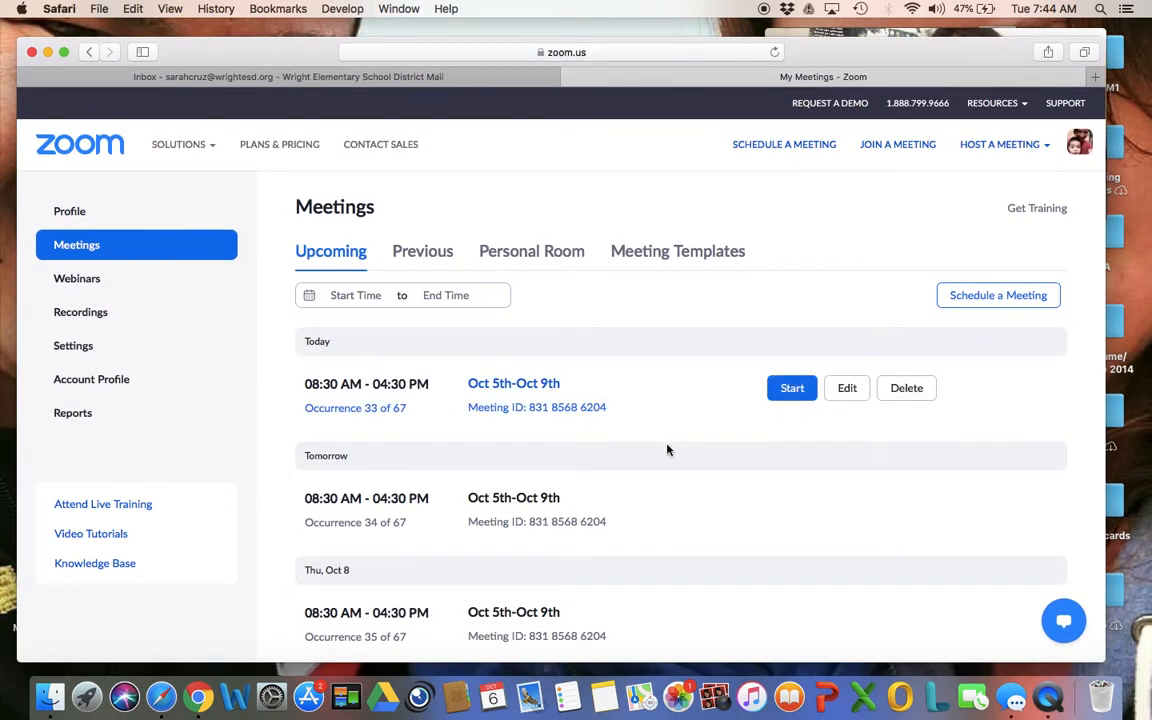
scroll(651, 508, "down", 10)
scroll(651, 508, "down", 13)
scroll(651, 508, "down", 4)
scroll(651, 508, "up", 20)
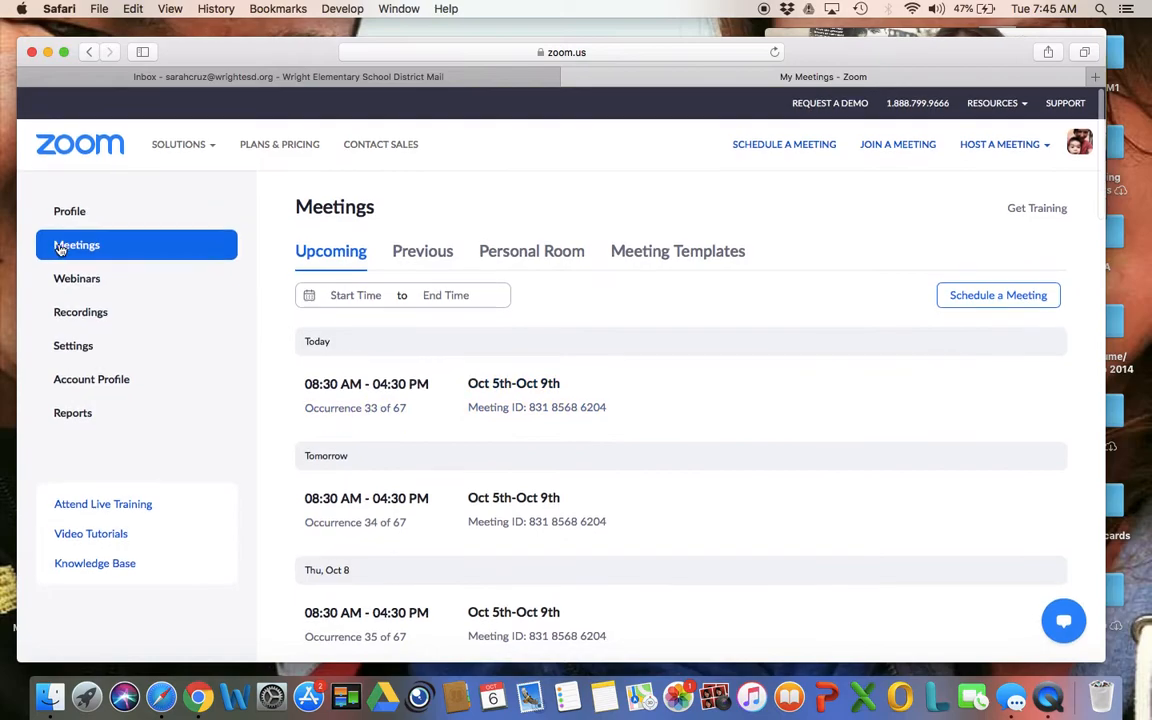
Start scheduling a new meeting and make it a recurring meeting
left_click(964, 292)
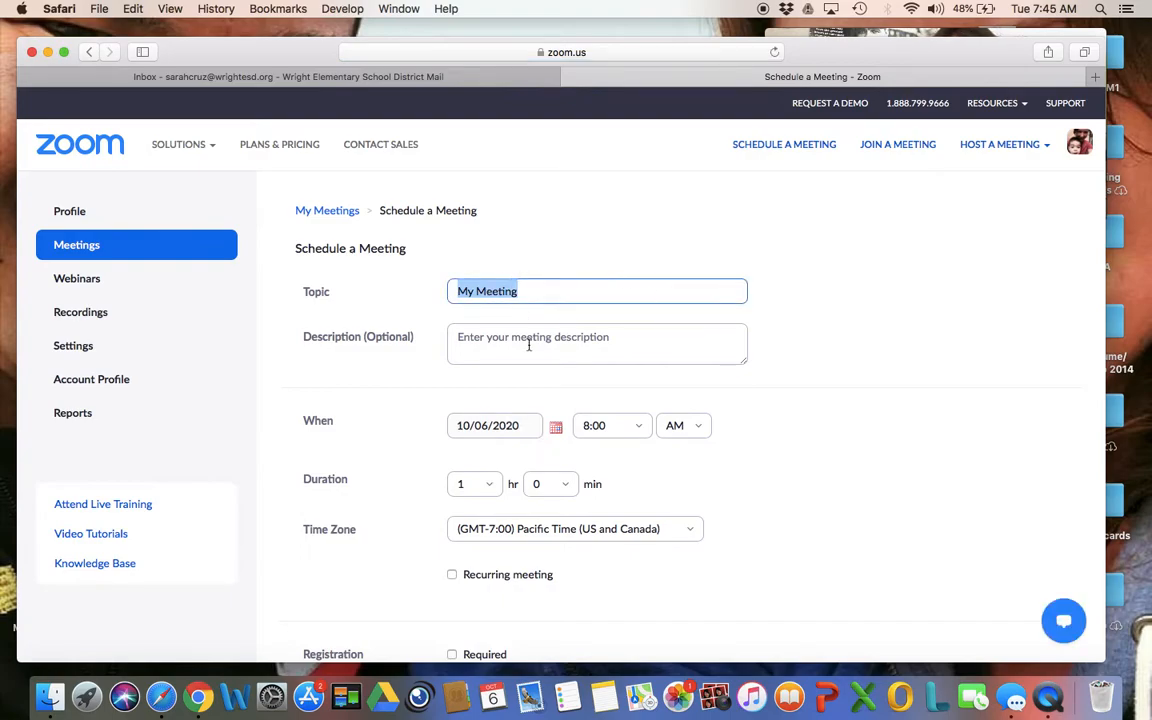
scroll(430, 428, "down", 3)
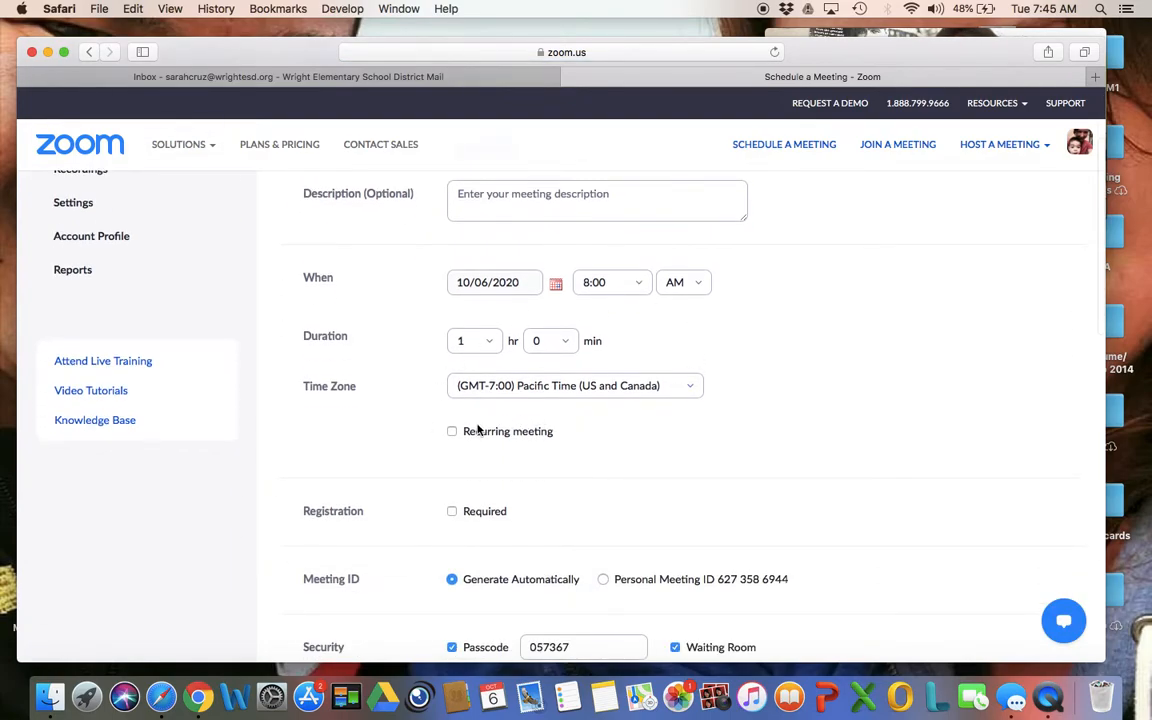
left_click(452, 432)
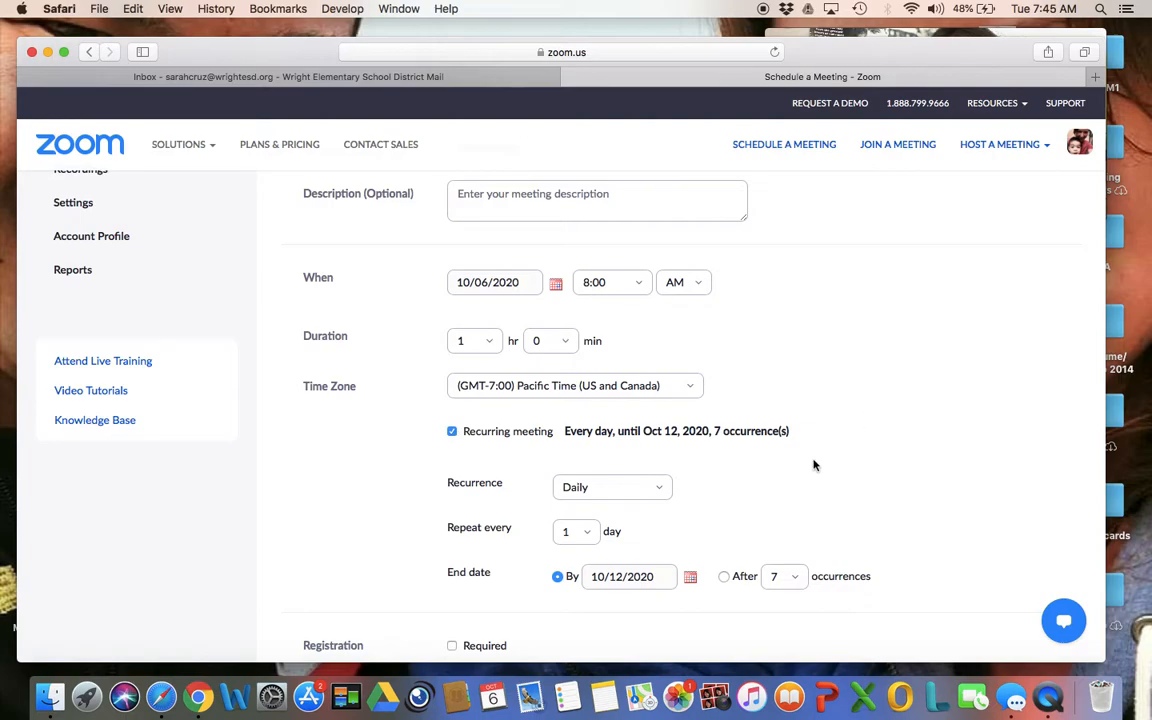
Set the new meeting's recurrence to Daily, repeating every 7 days
scroll(813, 465, "down", 3)
left_click(640, 349)
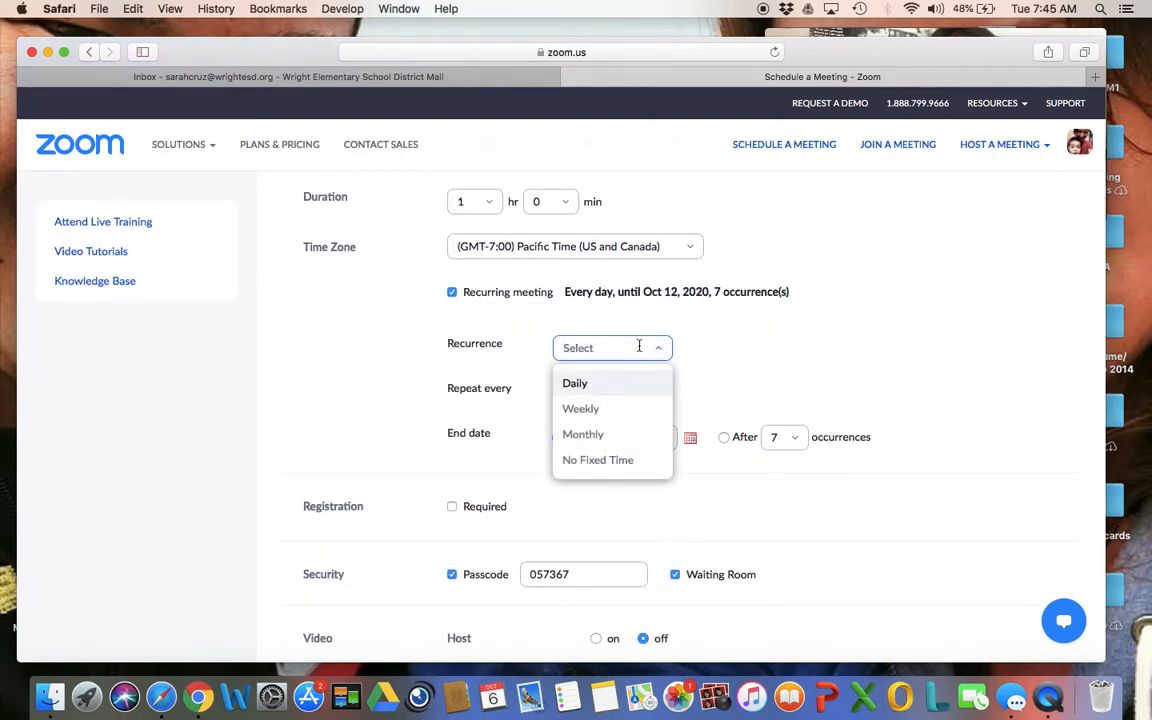
left_click(588, 388)
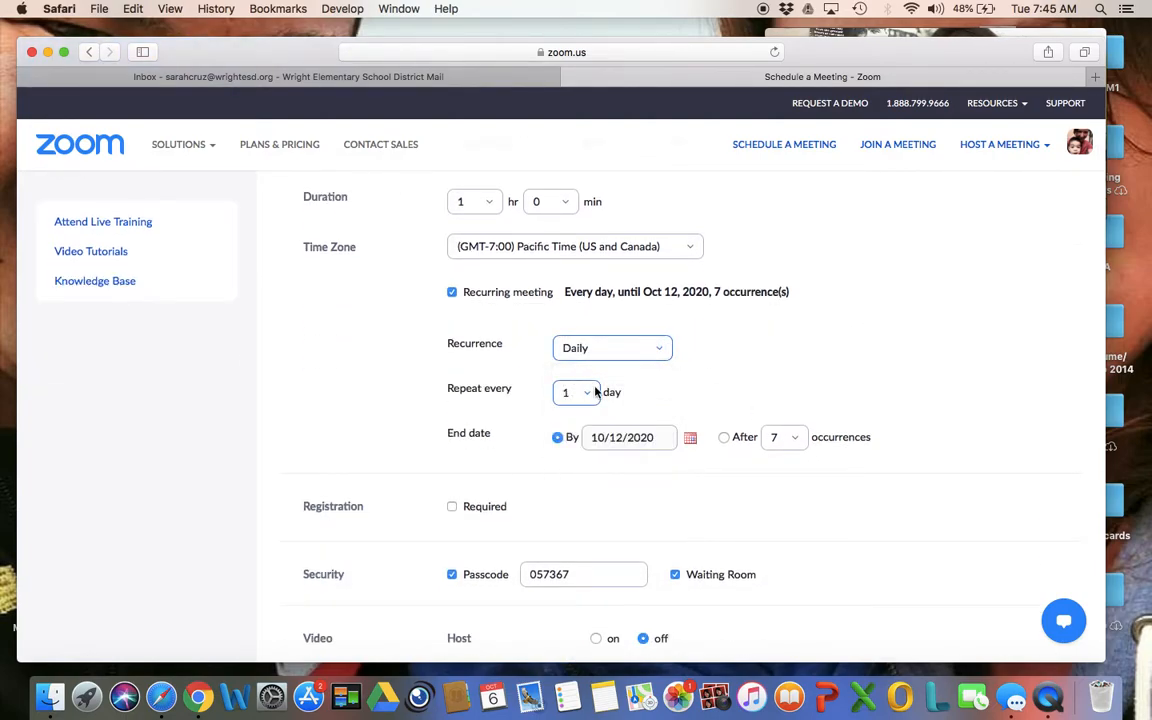
left_click(588, 398)
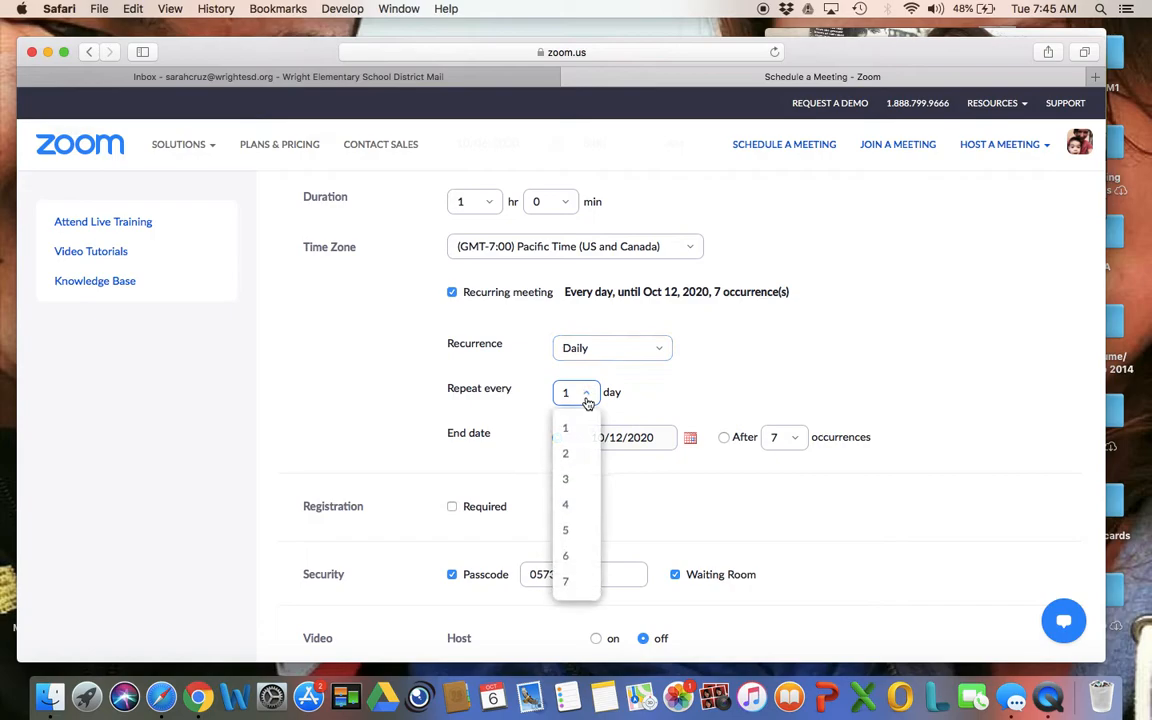
left_click(572, 584)
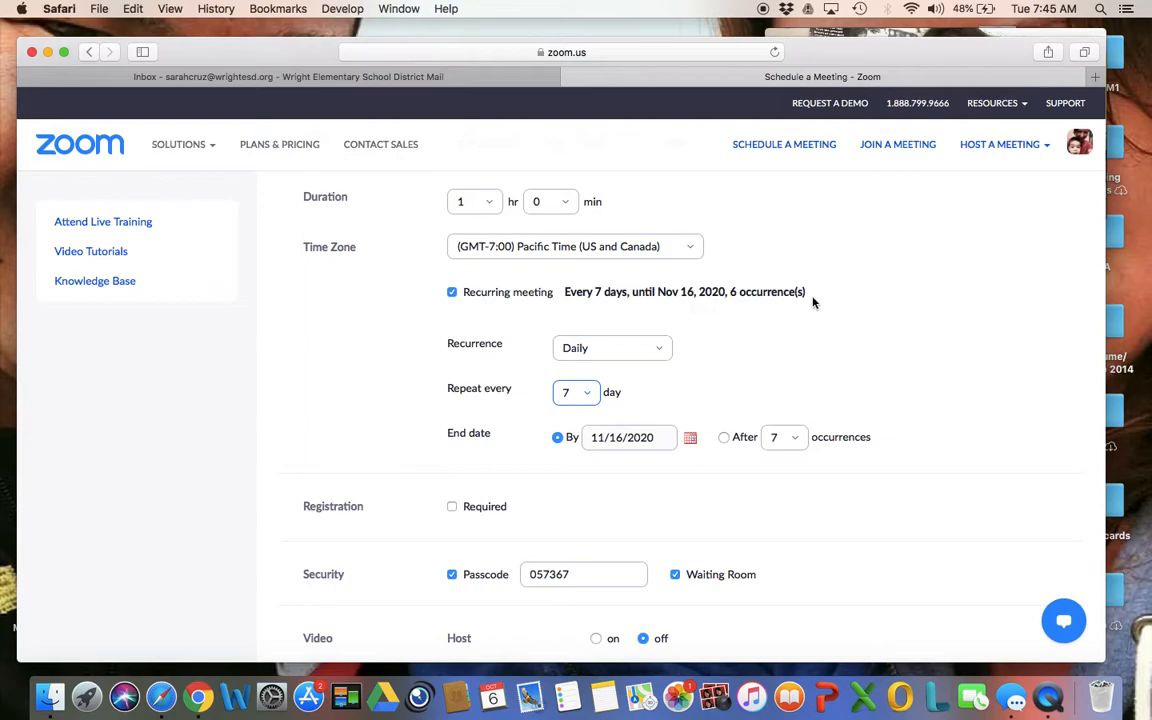
Turn off the passcode requirement in the new meeting's security options
left_click_drag(887, 52, 847, 31)
scroll(553, 431, "down", 4)
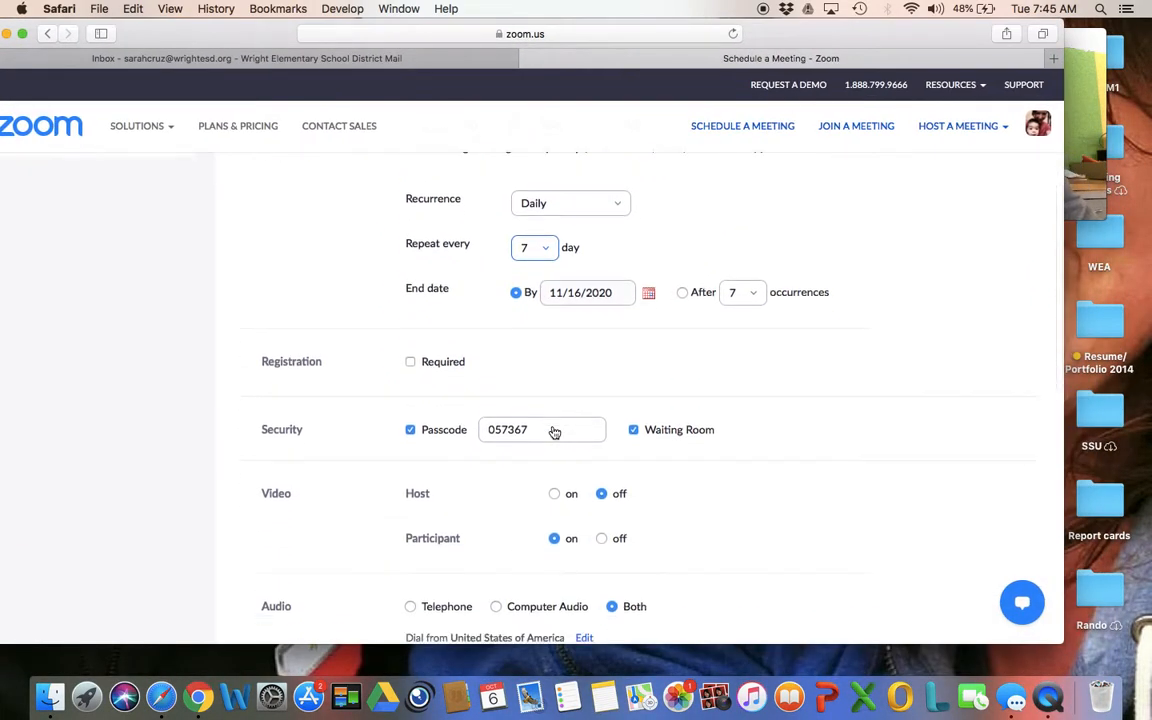
left_click(411, 392)
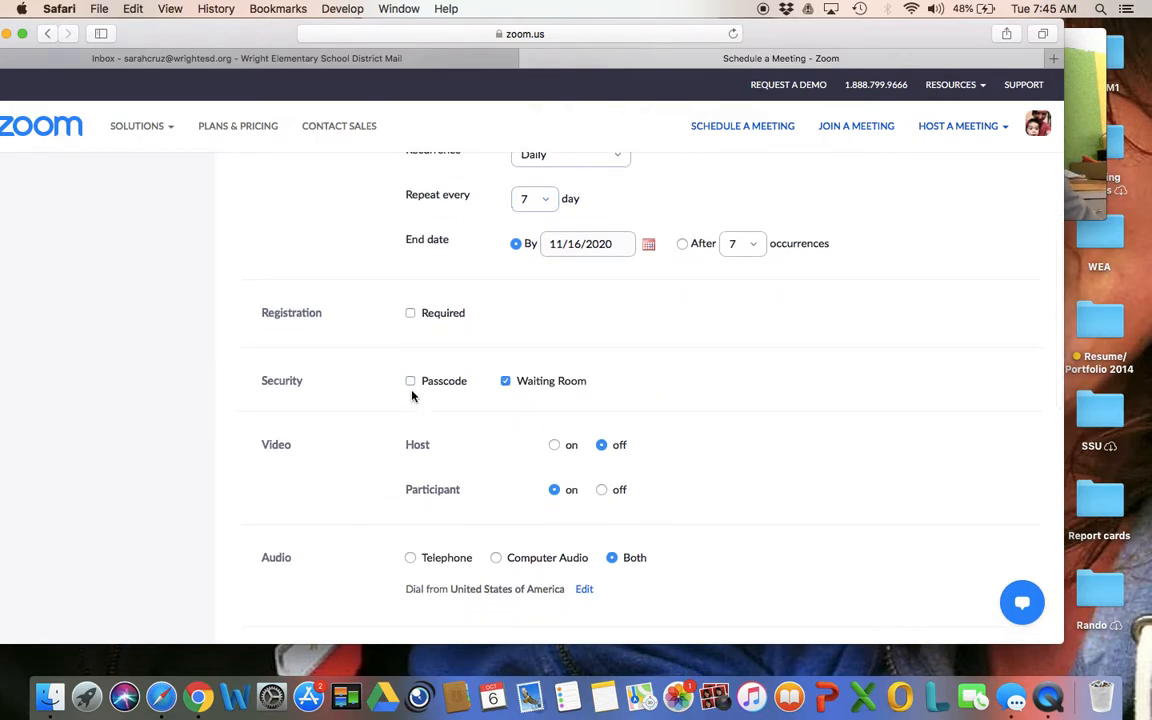
left_click_drag(938, 40, 963, 306)
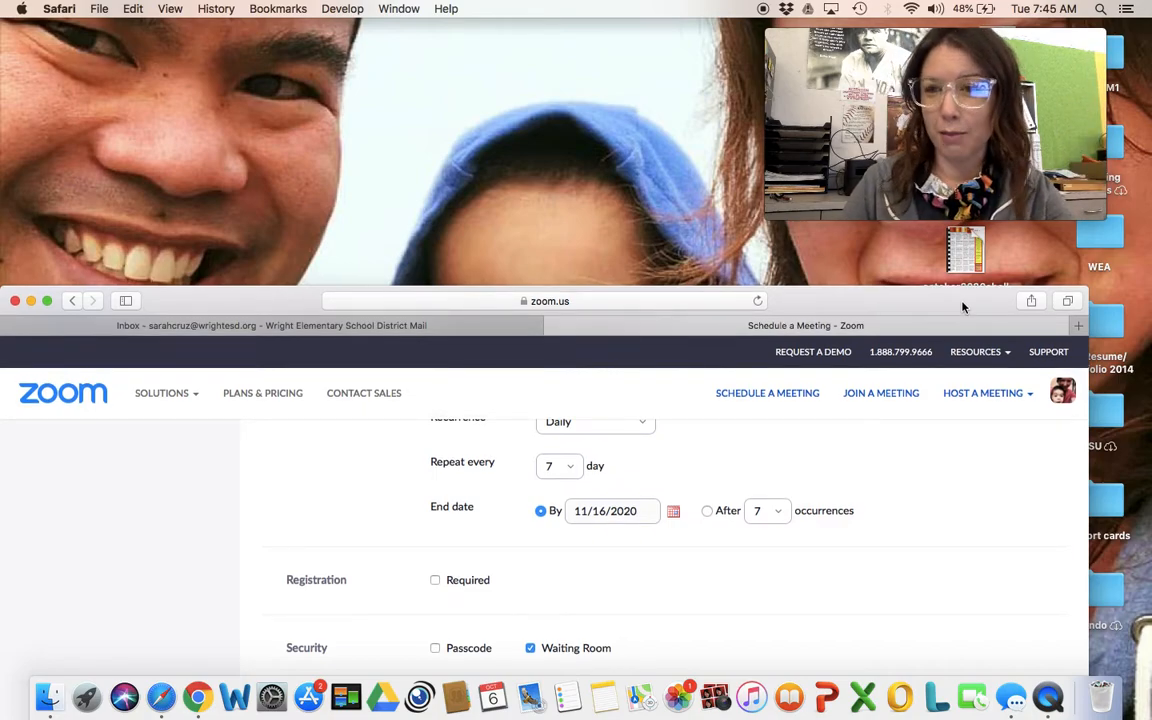
left_click_drag(963, 306, 977, 234)
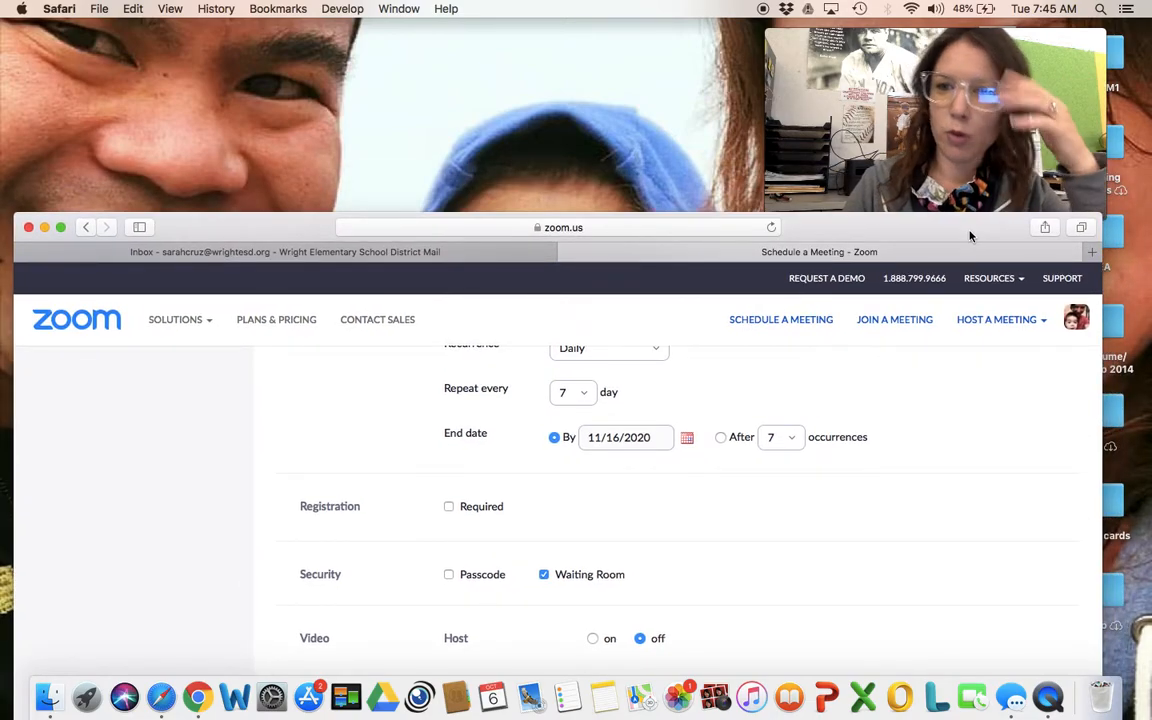
left_click_drag(969, 236, 972, 57)
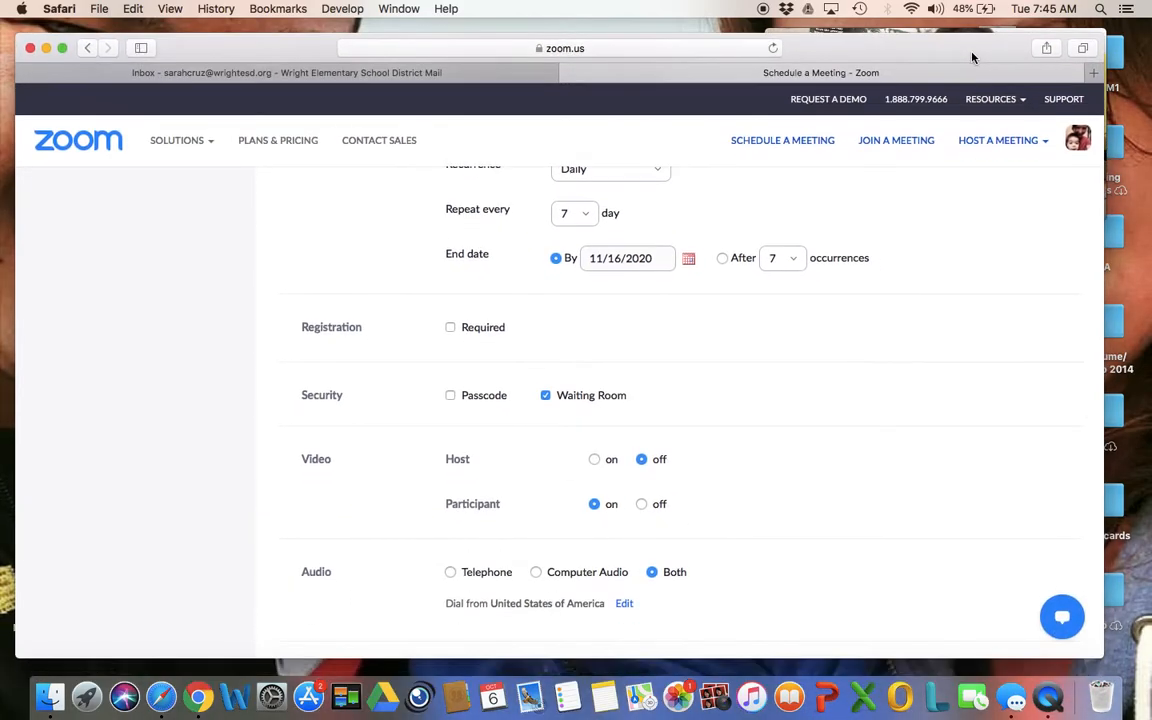
scroll(758, 448, "down", 3)
scroll(758, 448, "up", 15)
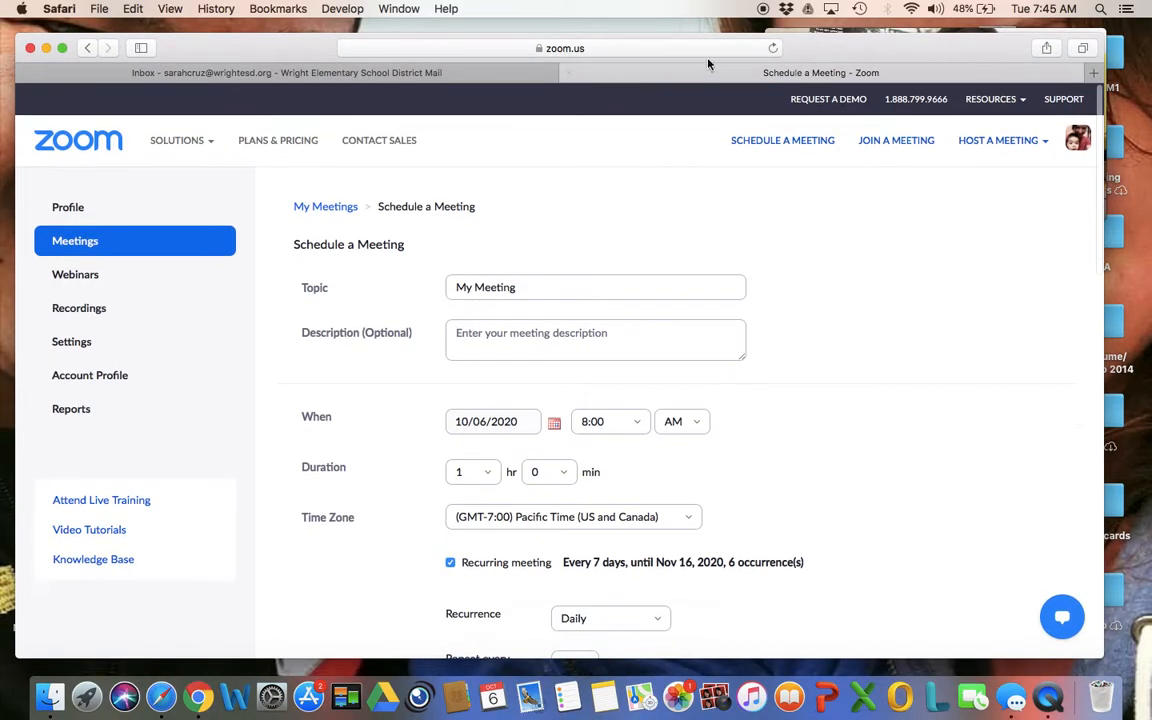
left_click_drag(812, 54, 805, 171)
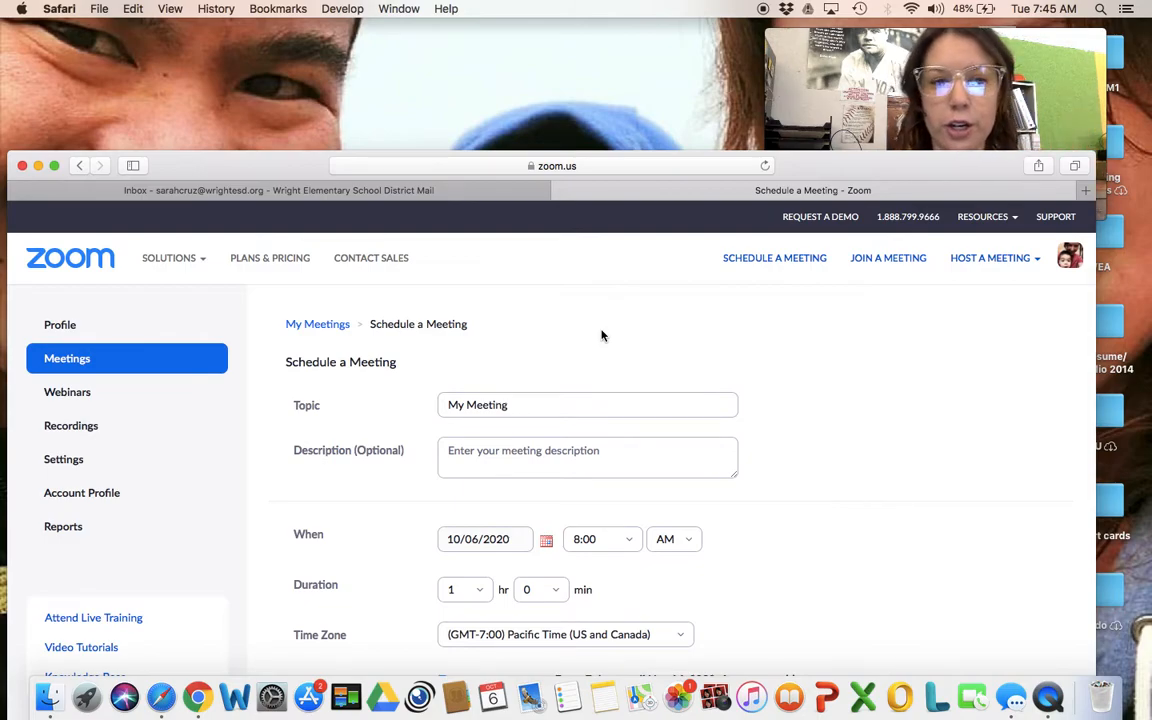
Return to the meetings list and display the copyable invitation for today's "Oct 5th-Oct 9th" meeting
left_click(78, 370)
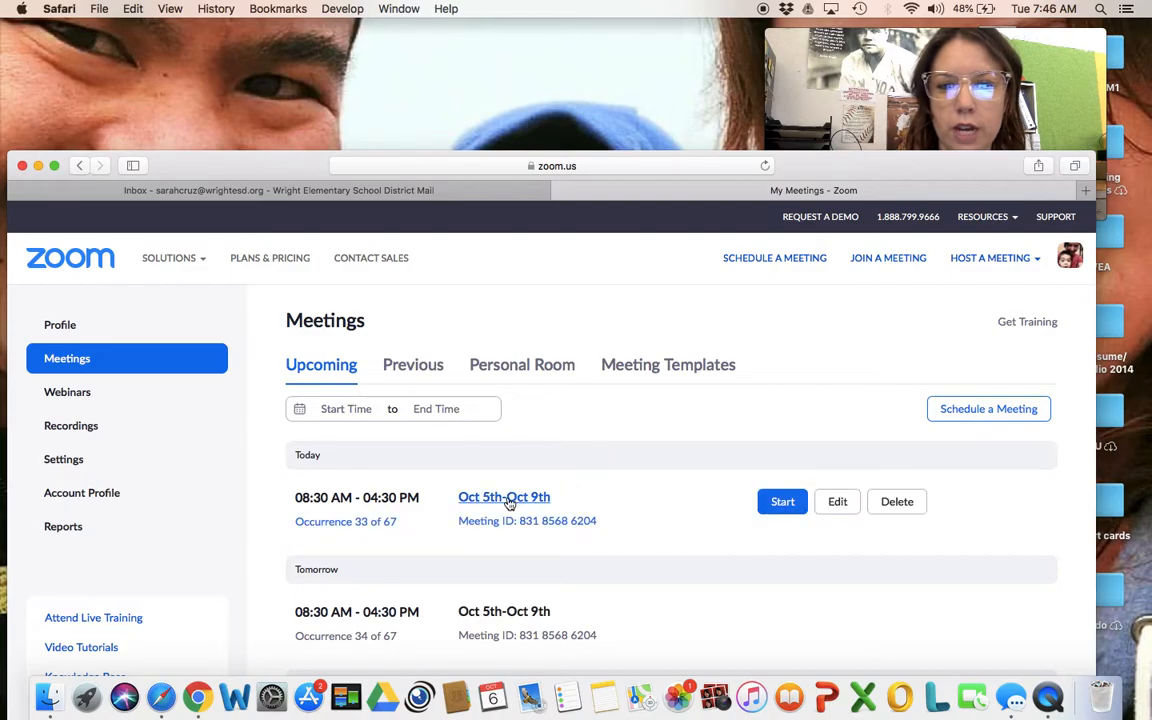
left_click(508, 498)
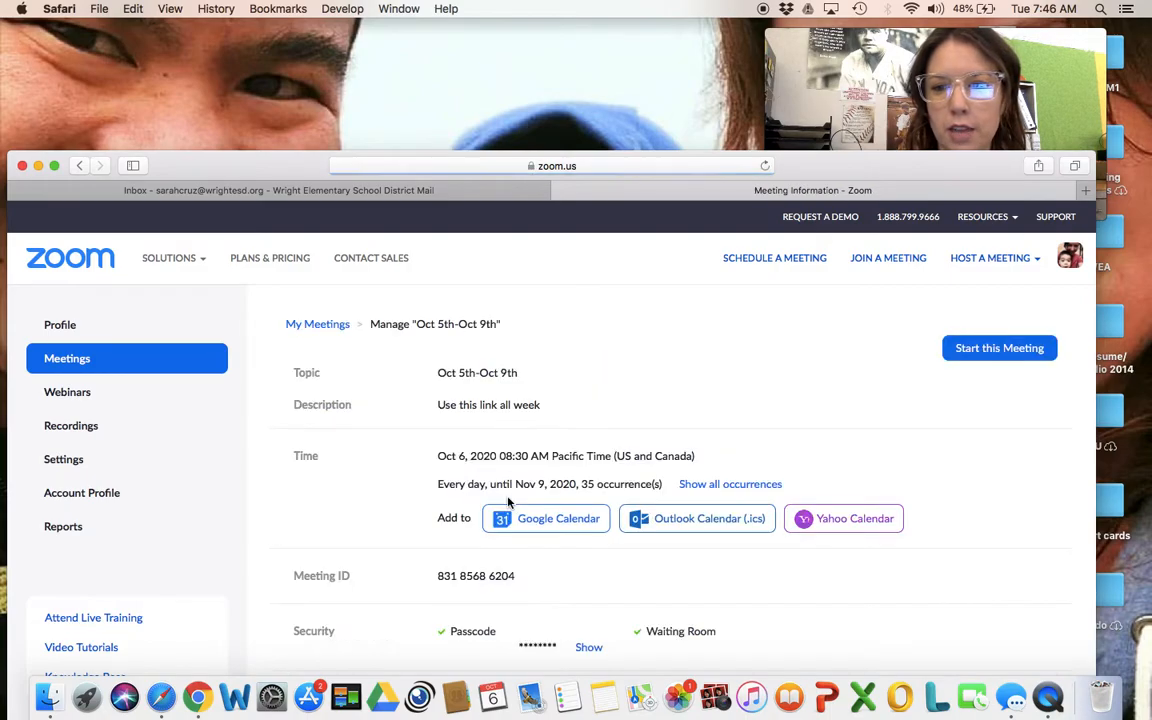
scroll(663, 445, "down", 5)
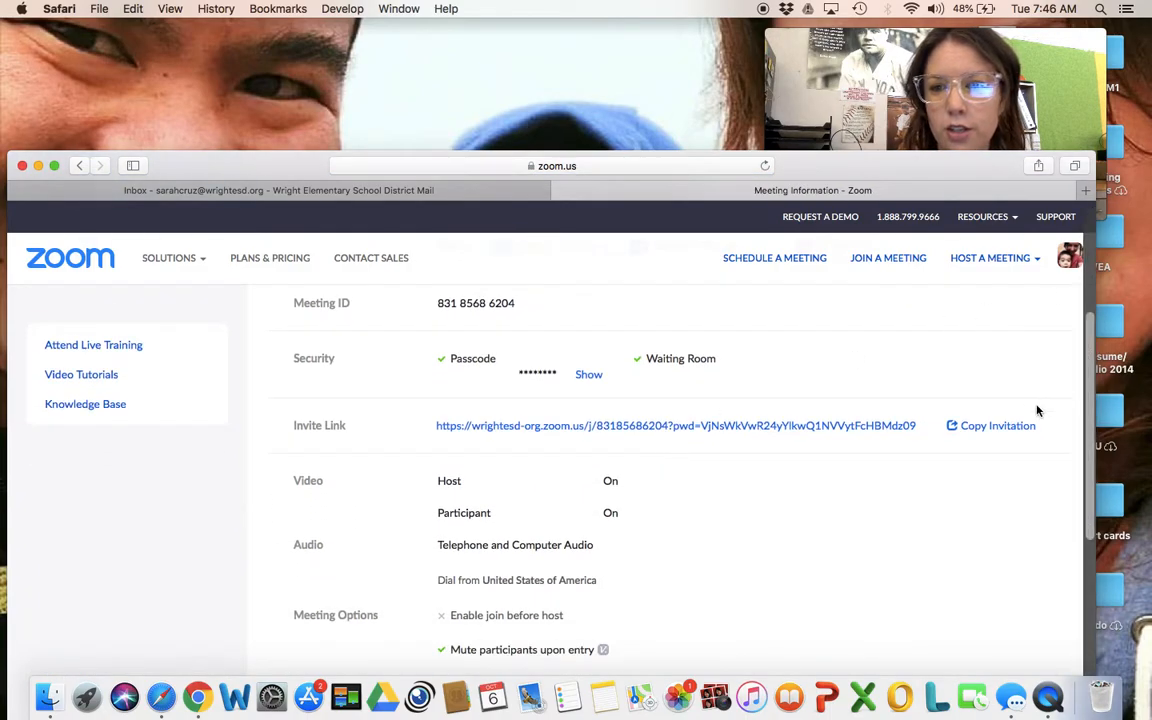
left_click(998, 426)
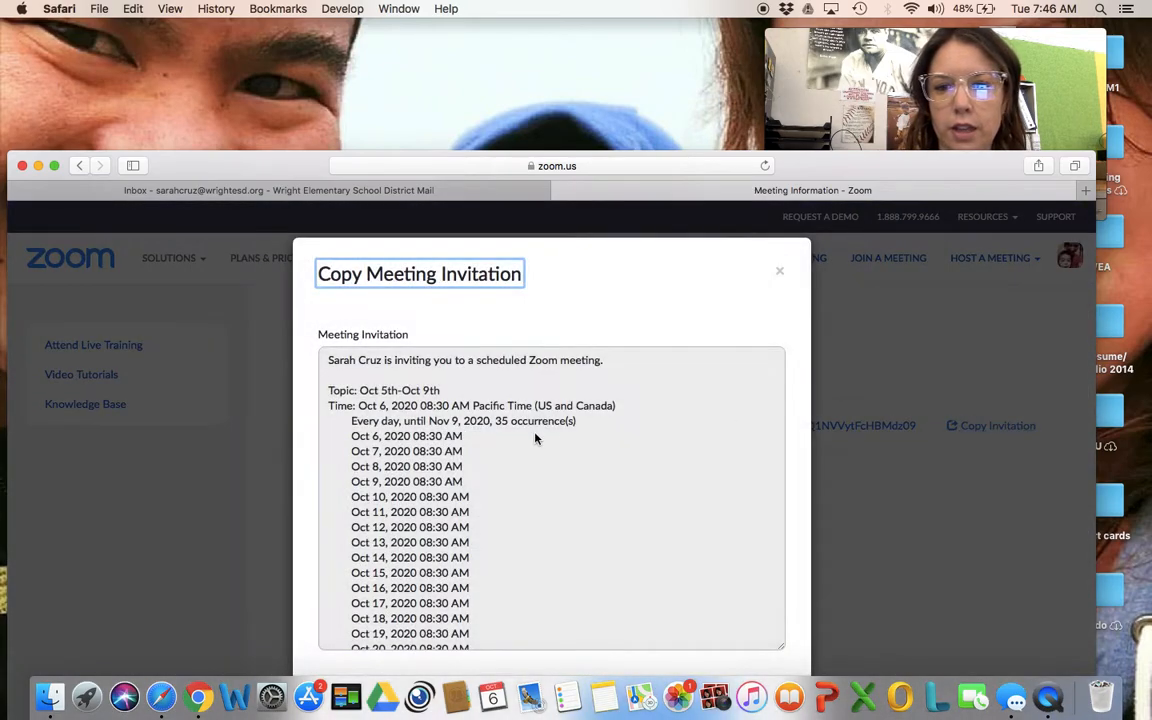
Select the join link together with the meeting ID and passcode in the invitation text
scroll(535, 437, "down", 15)
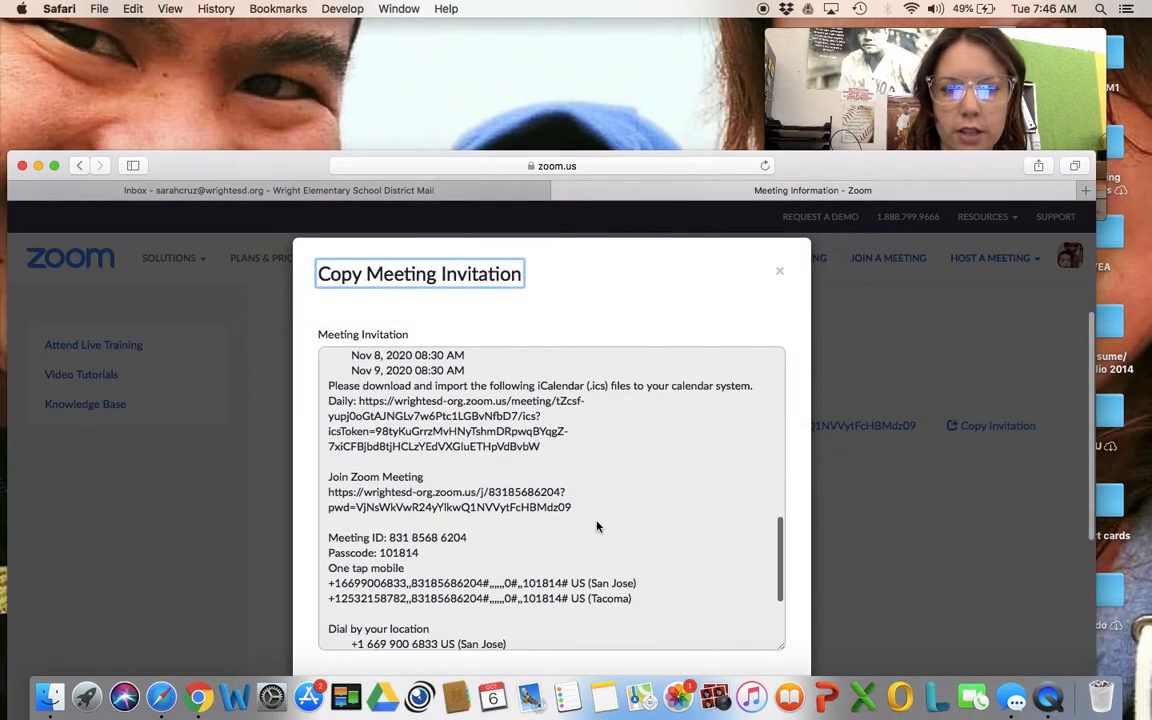
left_click_drag(575, 510, 344, 497)
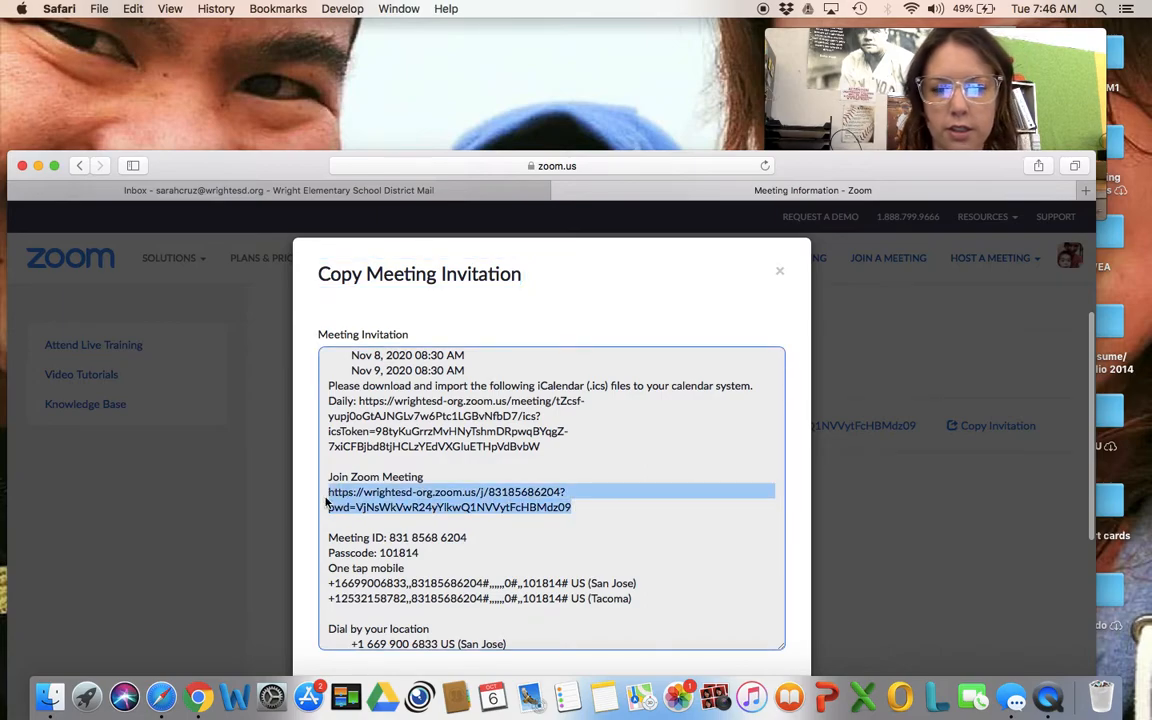
left_click(428, 543)
left_click_drag(422, 558, 325, 491)
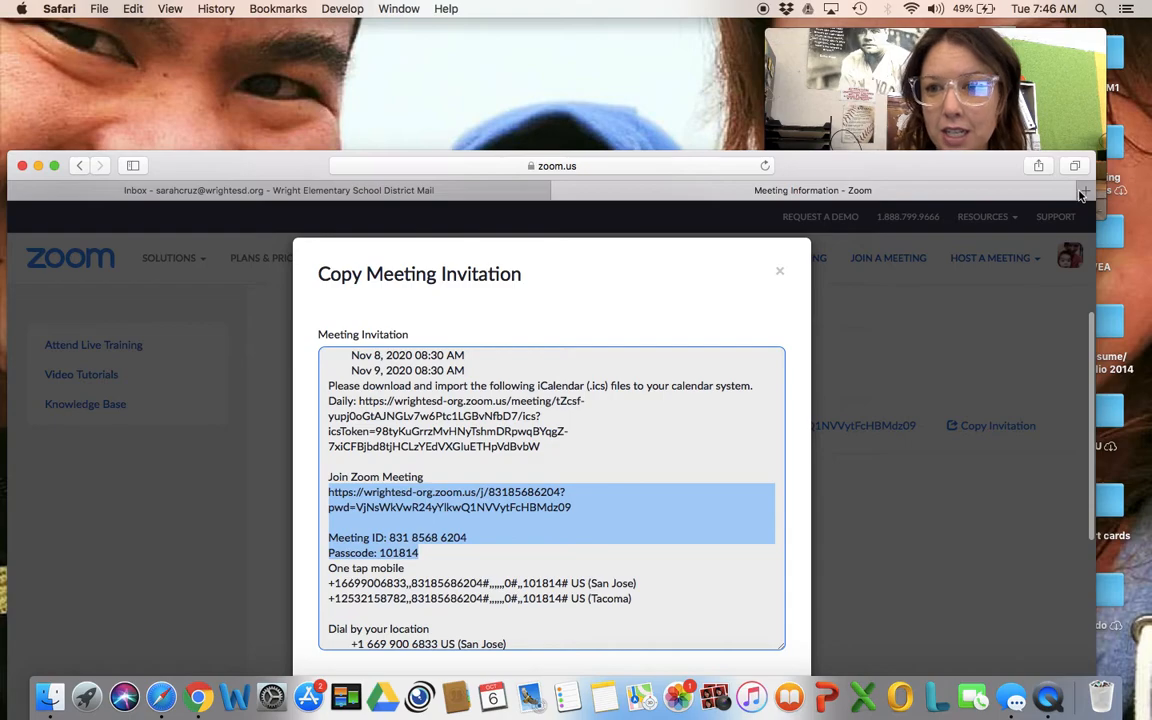
Switch to Google Classroom by way of Google Drive in a new browser tab and open the teacher's own 5th Grade class's classwork
left_click(1083, 191)
left_click(688, 297)
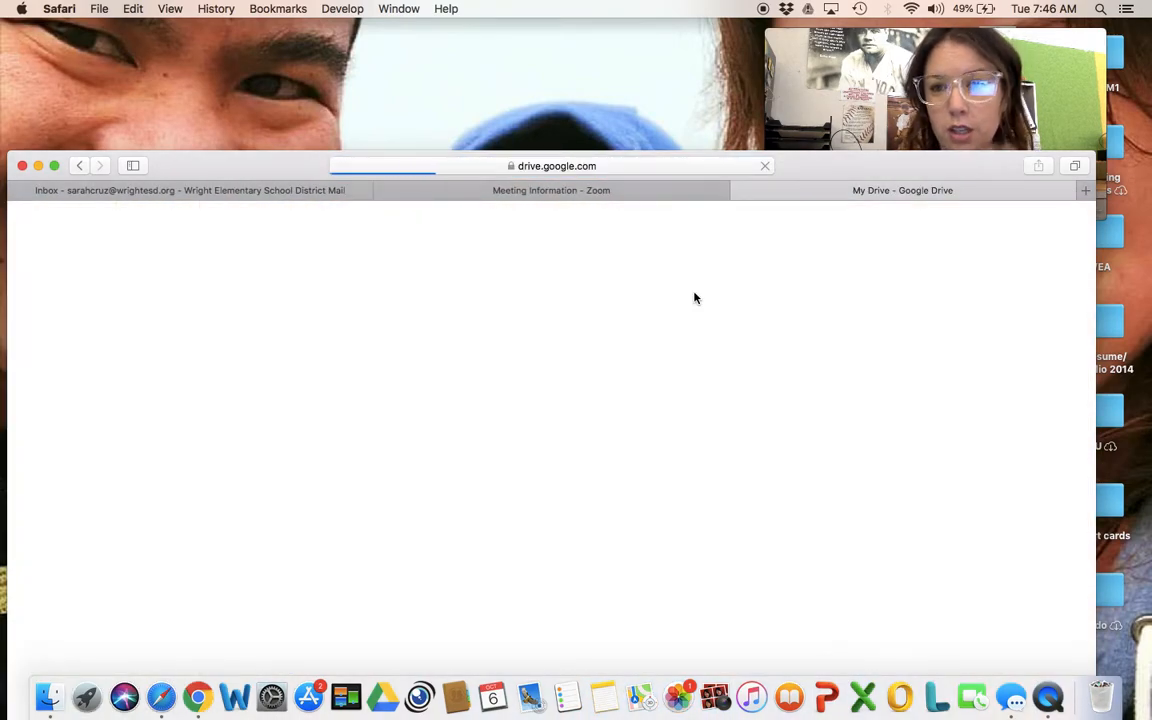
left_click(954, 229)
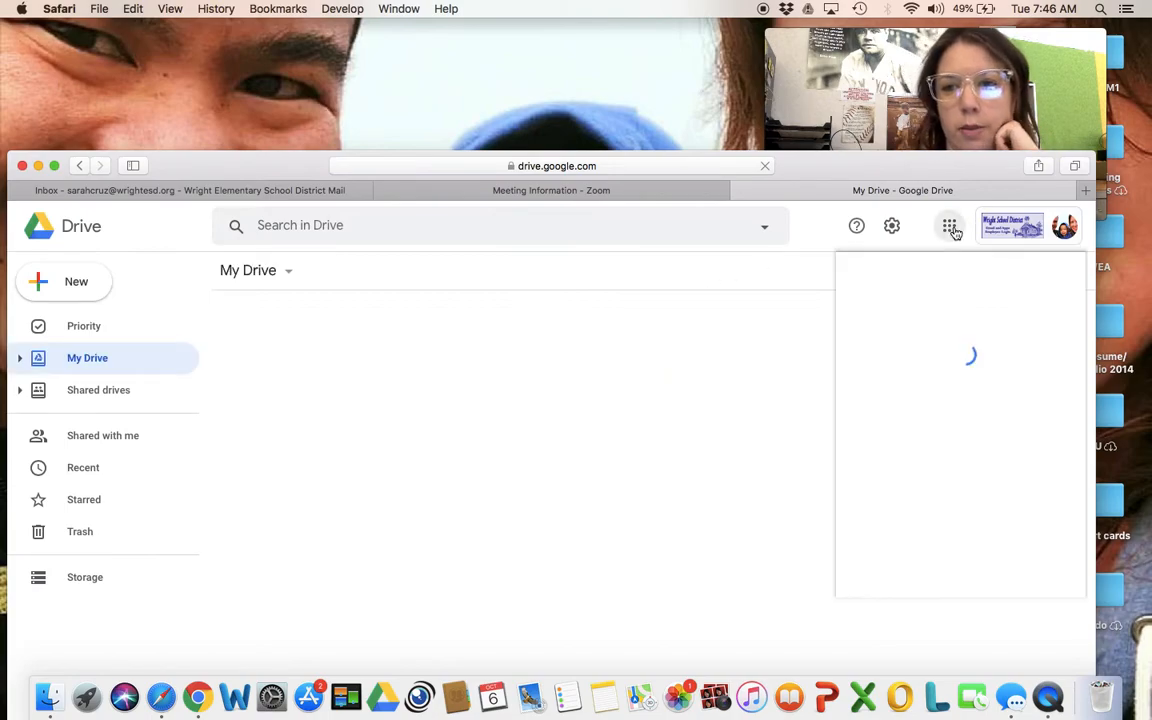
left_click(1037, 312)
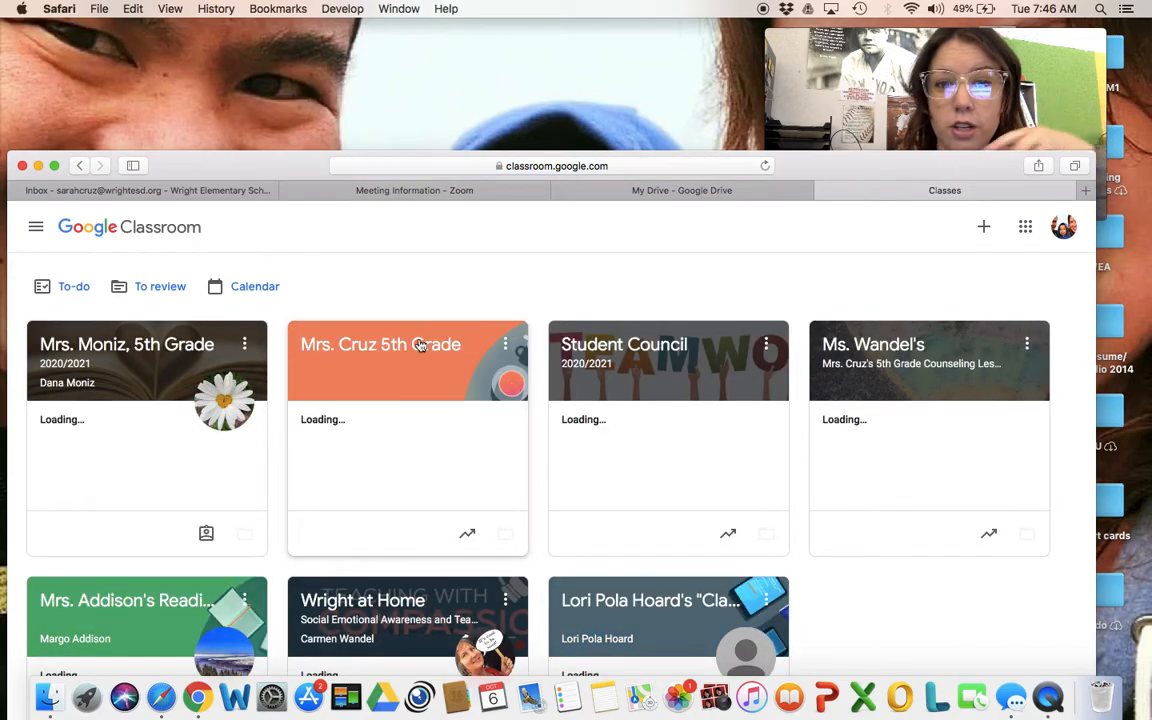
left_click(420, 344)
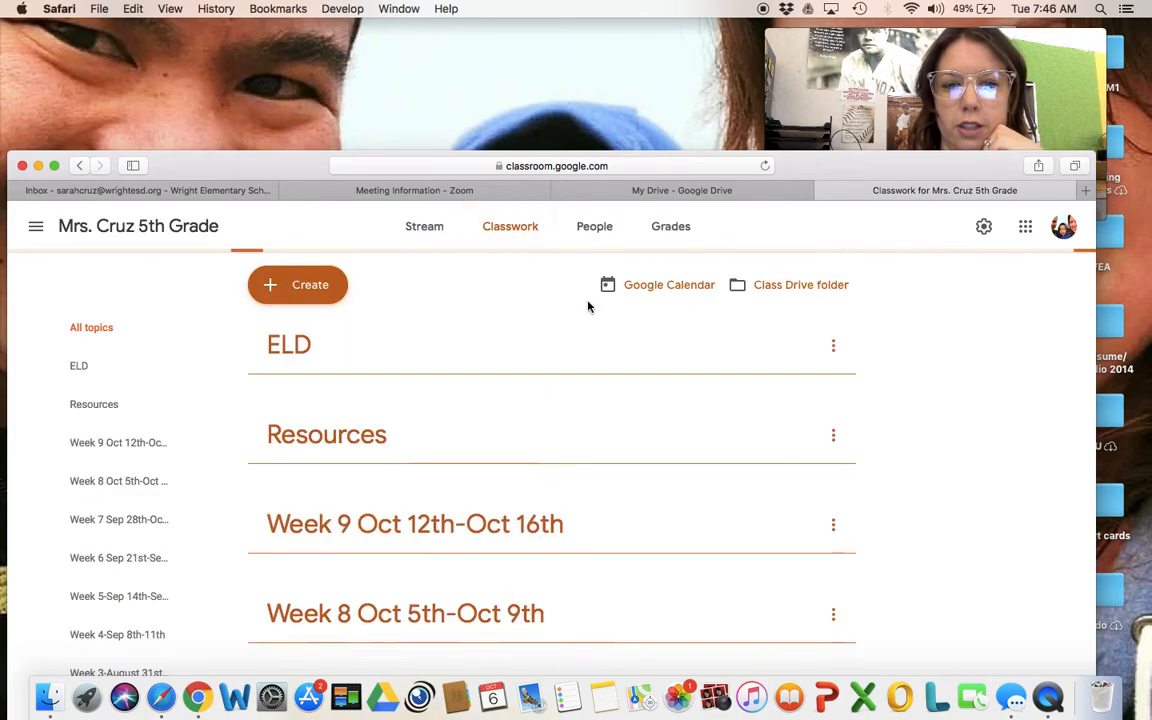
Expand the "Oct 5th-Oct 9th Zoom Link" material under Week 8 to examine its description and attached link
scroll(470, 460, "down", 10)
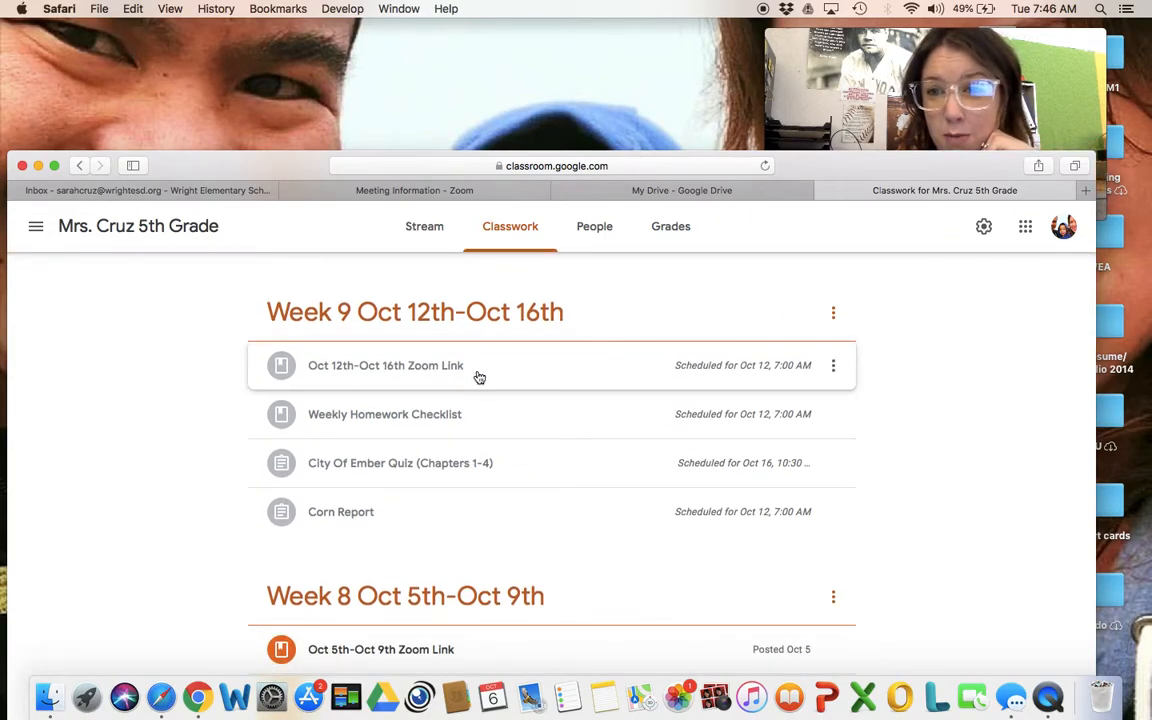
scroll(477, 378, "down", 4)
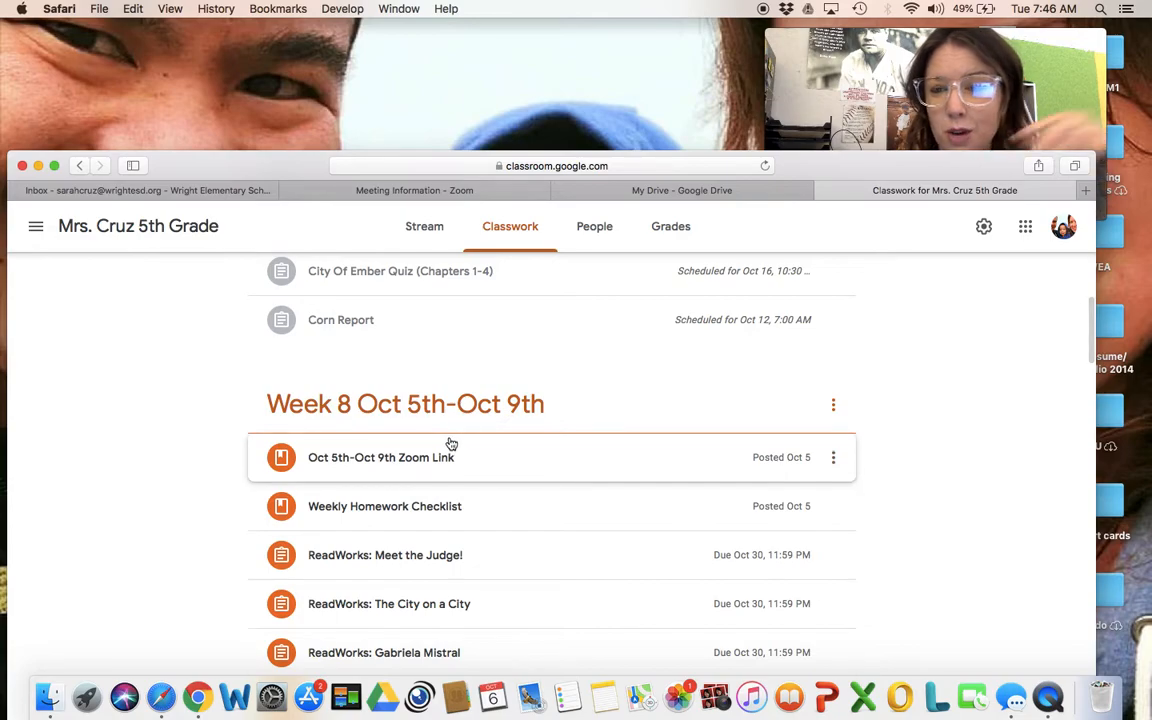
scroll(451, 443, "down", 2)
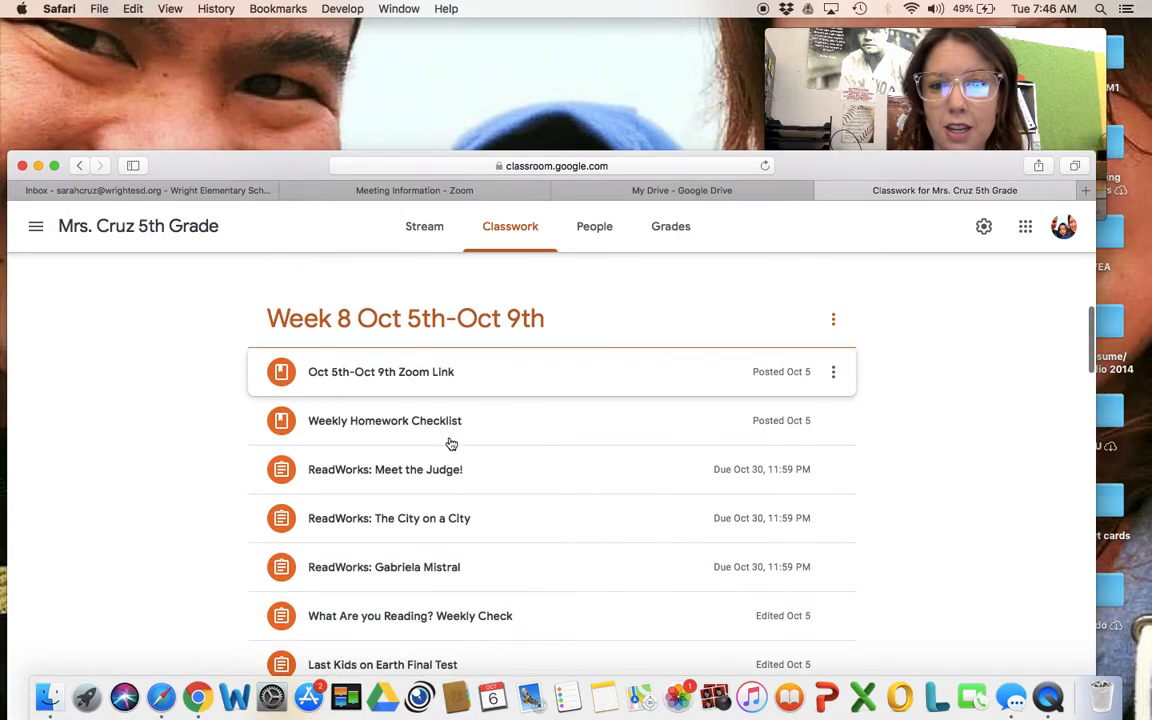
left_click(485, 387)
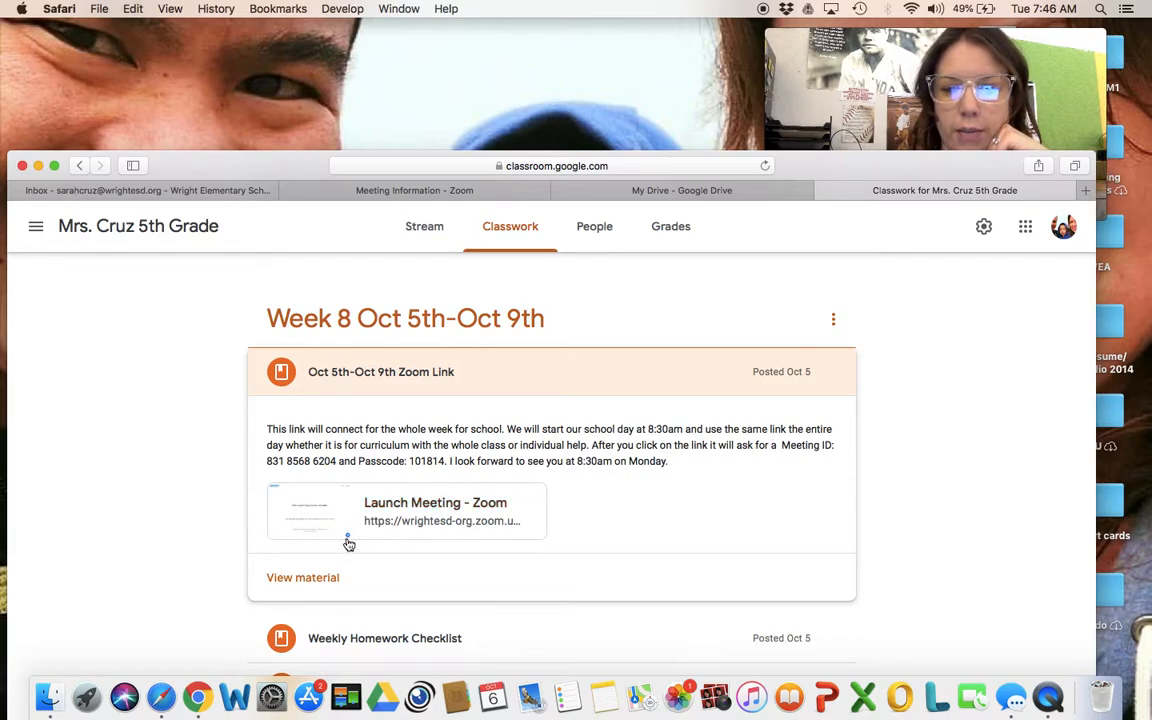
Start a new Material post in the class's classwork
scroll(417, 490, "up", 10)
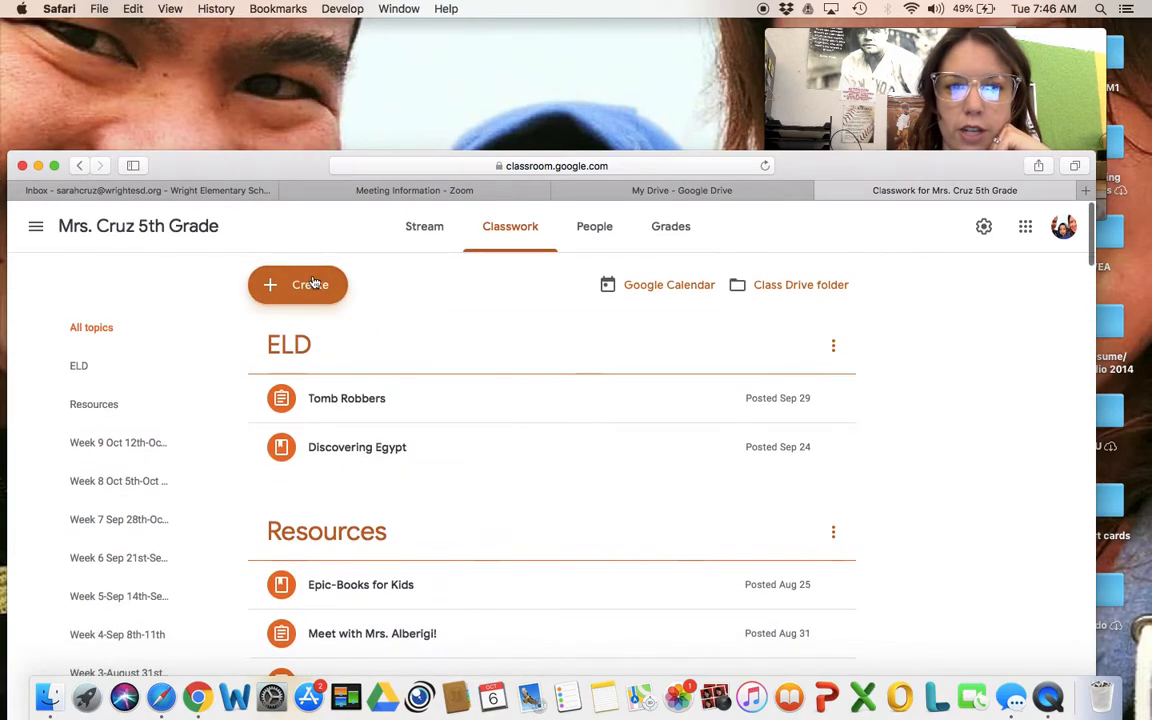
left_click(308, 285)
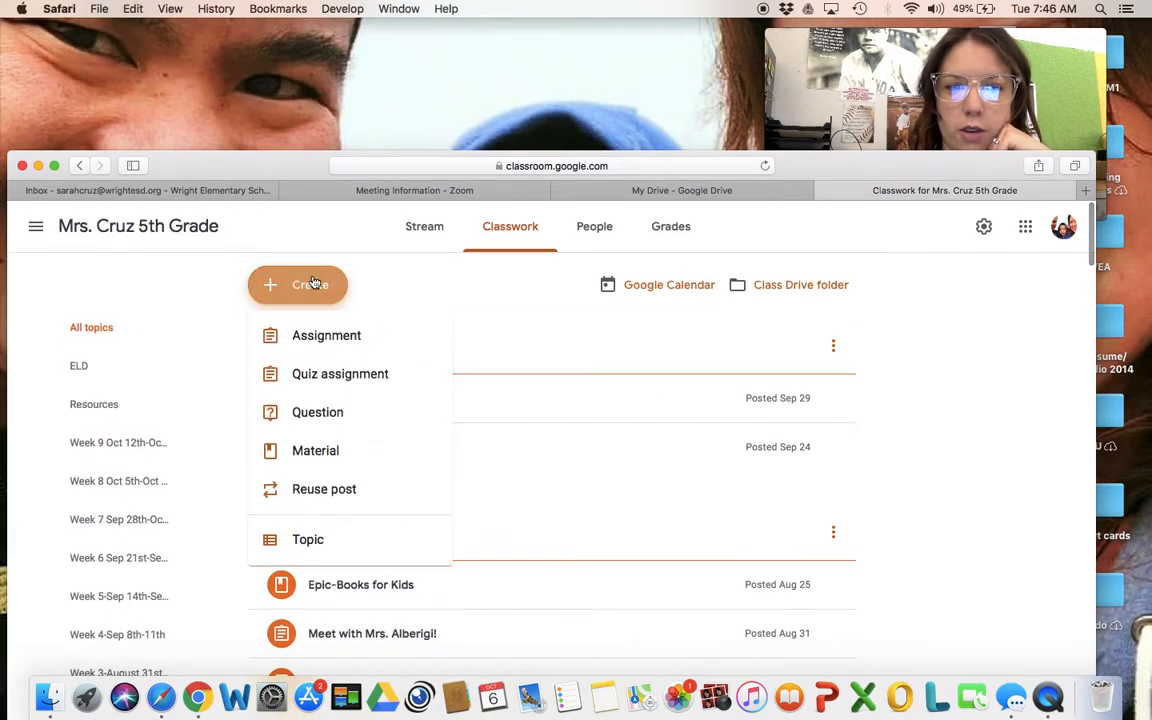
left_click(345, 457)
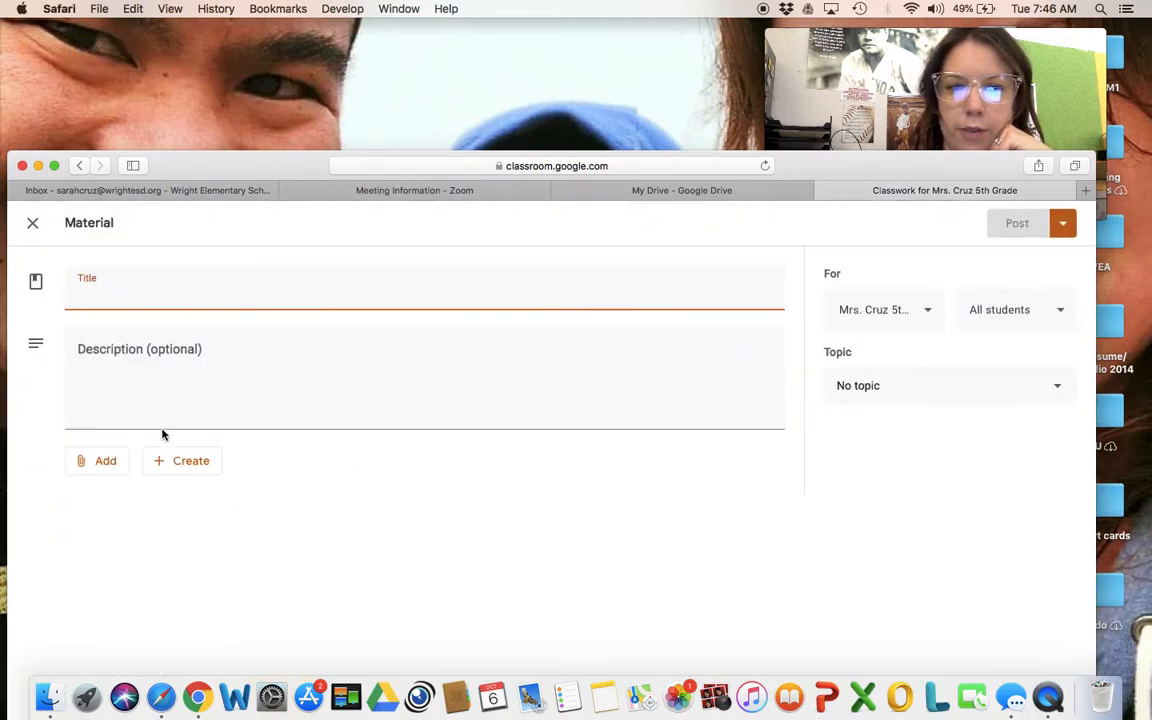
left_click(102, 465)
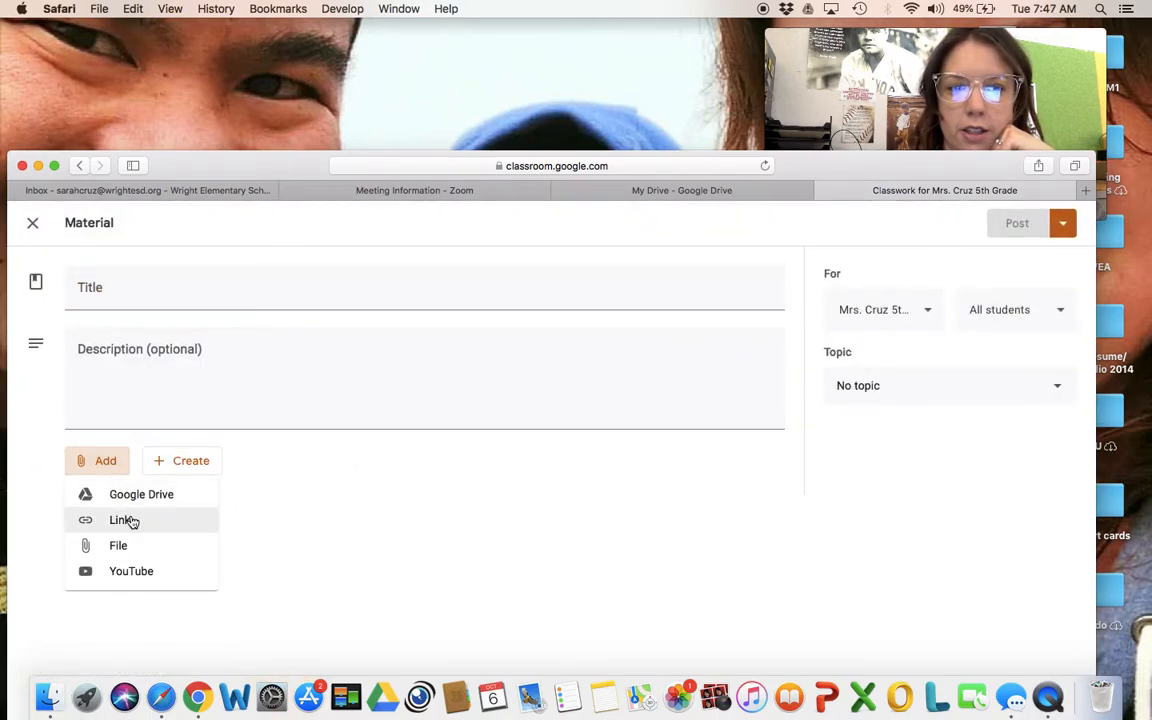
left_click(130, 521)
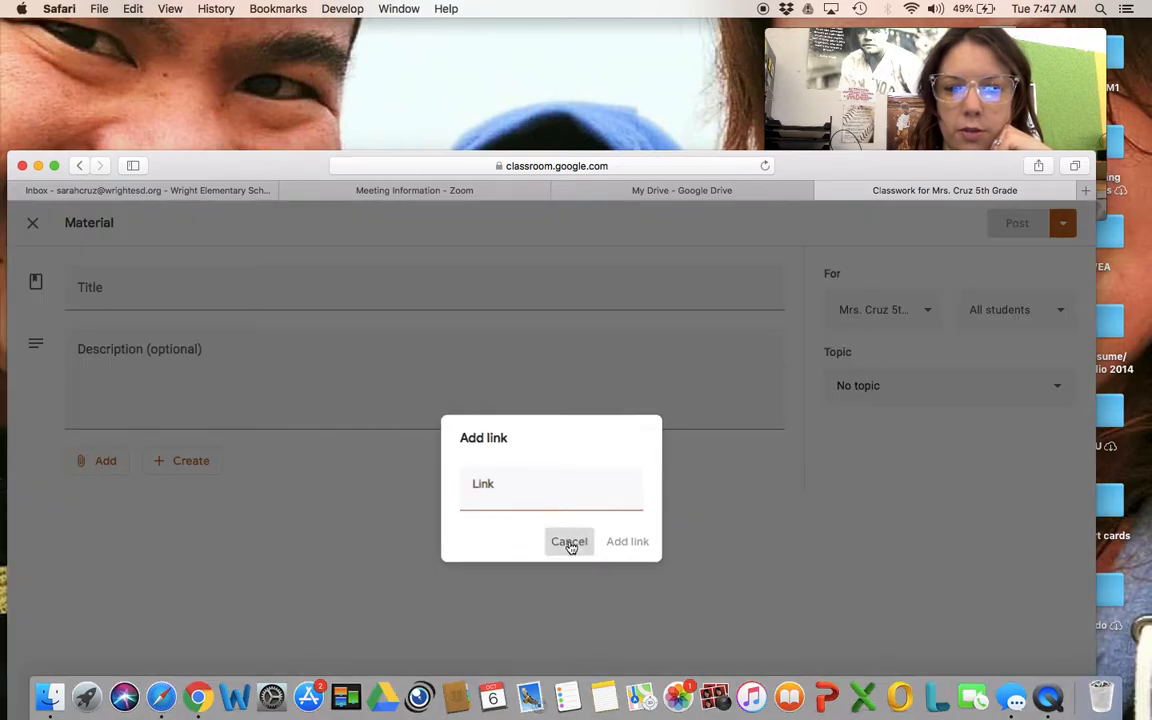
left_click(567, 543)
Paste the copied Zoom join link, meeting ID and passcode into the new material's description
left_click(163, 388)
key("super+v")
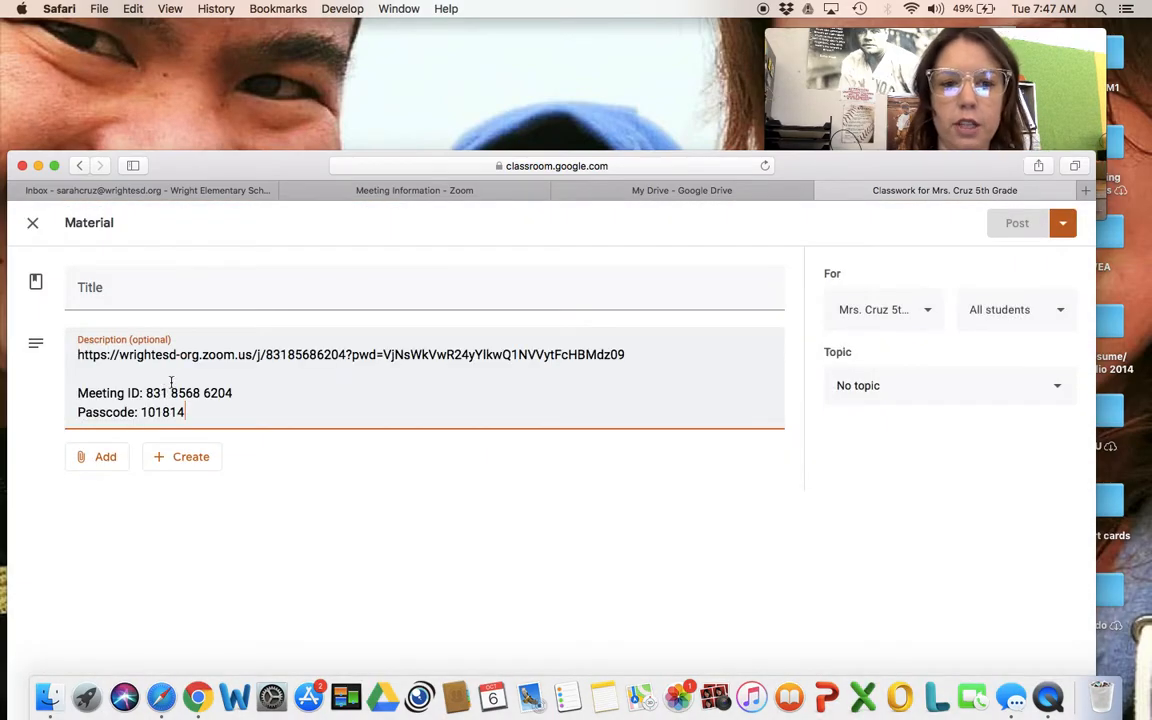
Attach the passcode-bearing join link from the description to the material as a link, and close the post without publishing it
left_click_drag(86, 345, 69, 347)
key("super+c")
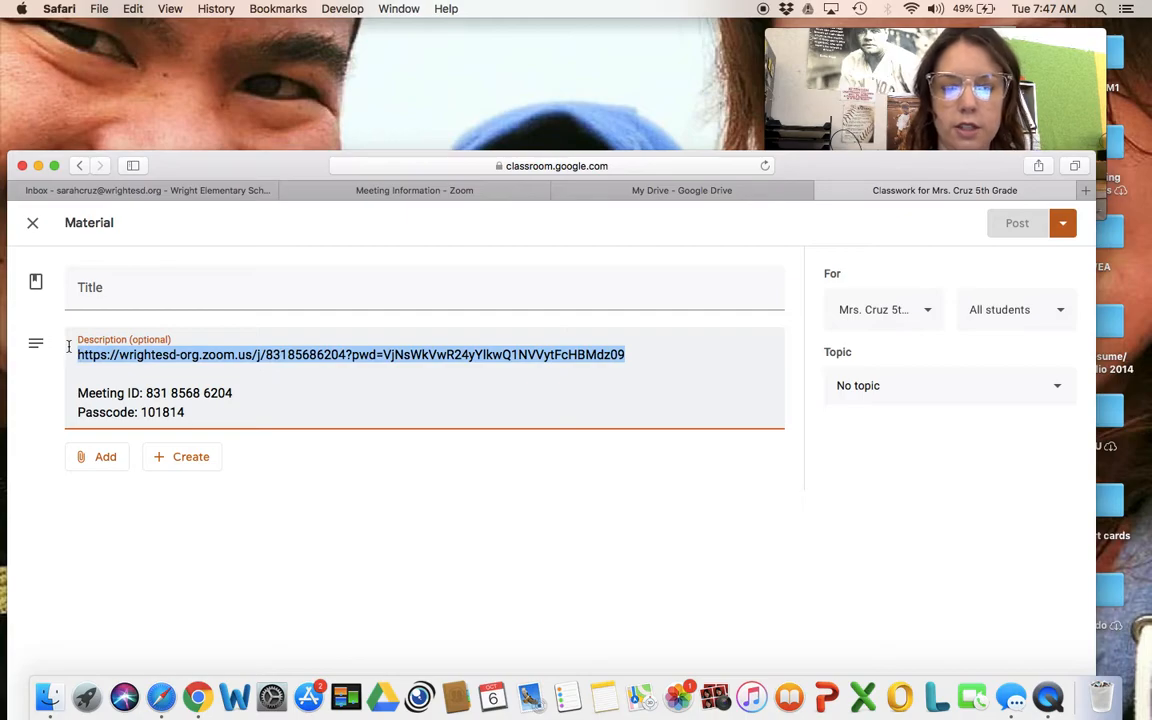
left_click(113, 456)
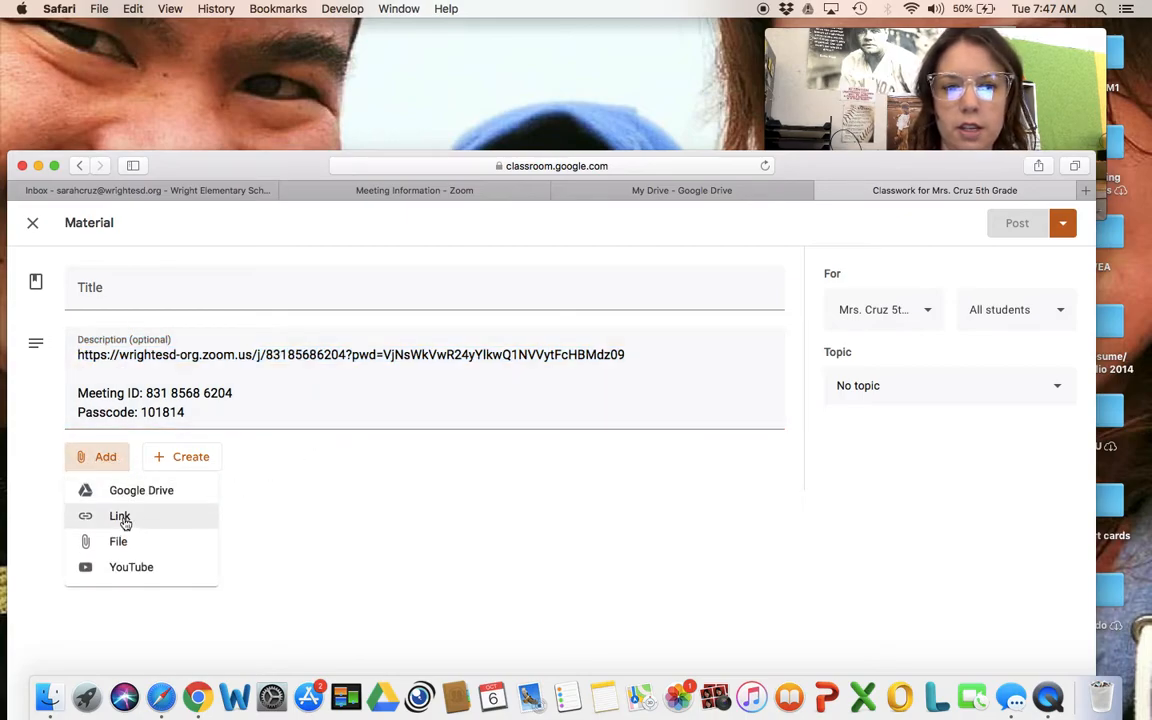
key("Return")
key("super+v")
left_click(632, 545)
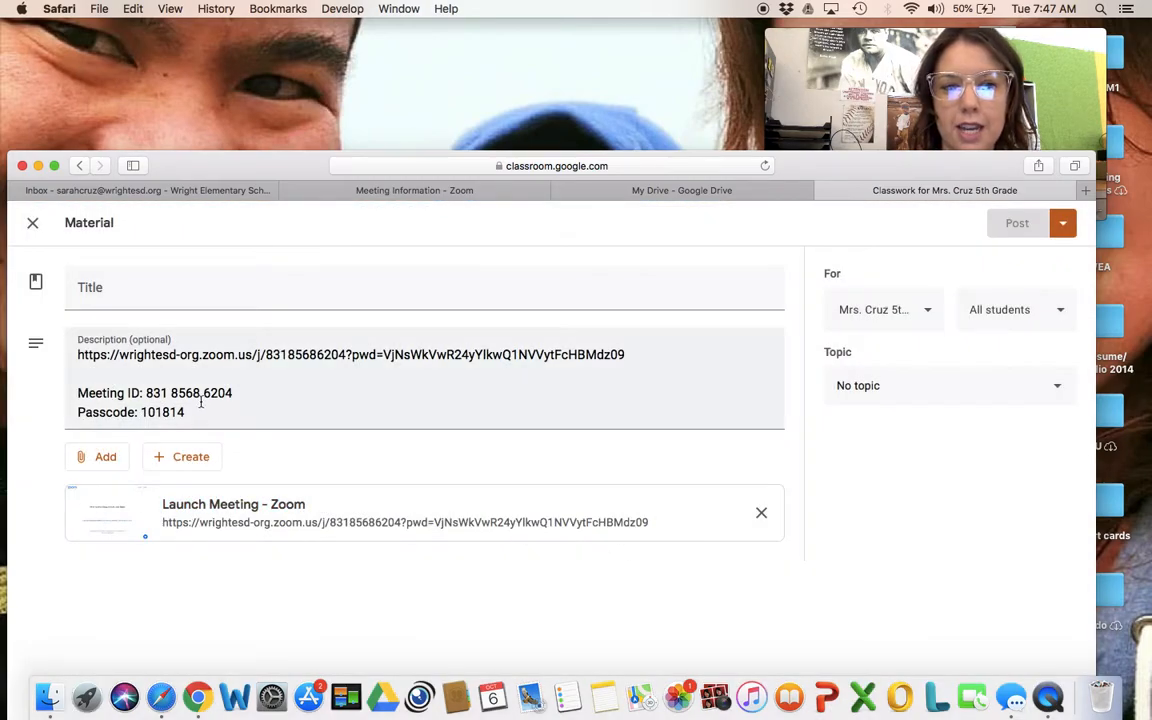
left_click(34, 224)
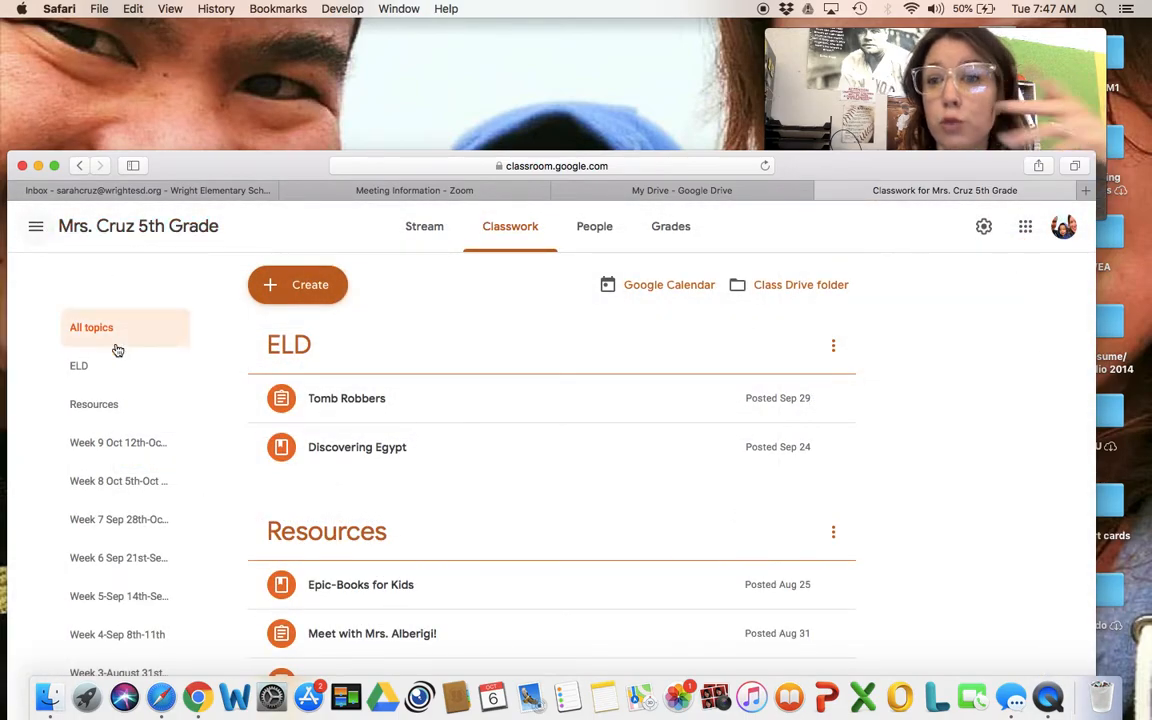
Reuse the class's existing "Oct 5th-Oct 9th Zoom Link" post as a new material, and close it without posting
scroll(121, 418, "down", 5)
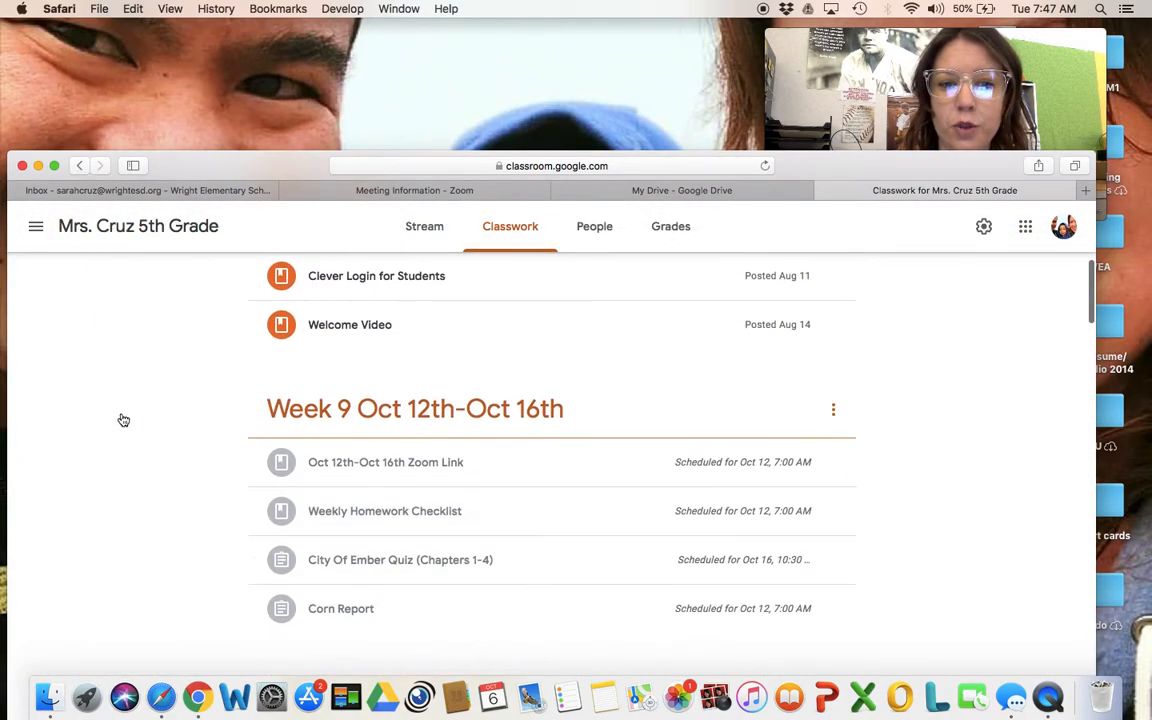
scroll(121, 410, "up", 5)
left_click(303, 284)
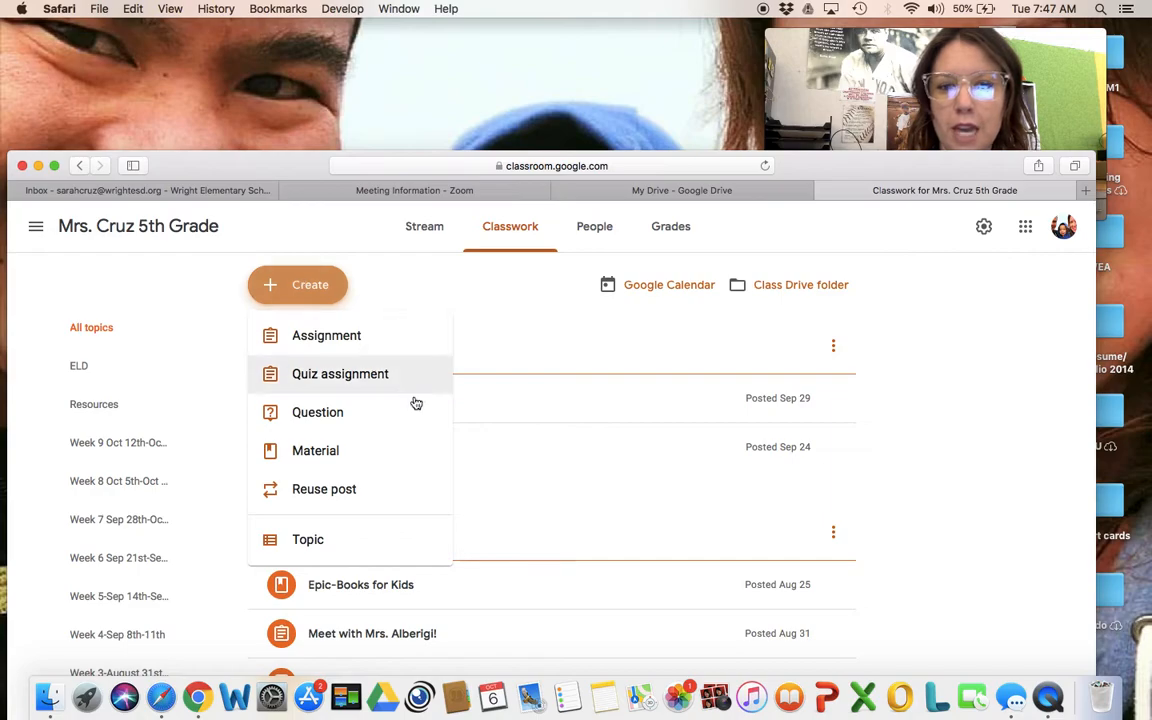
left_click(386, 489)
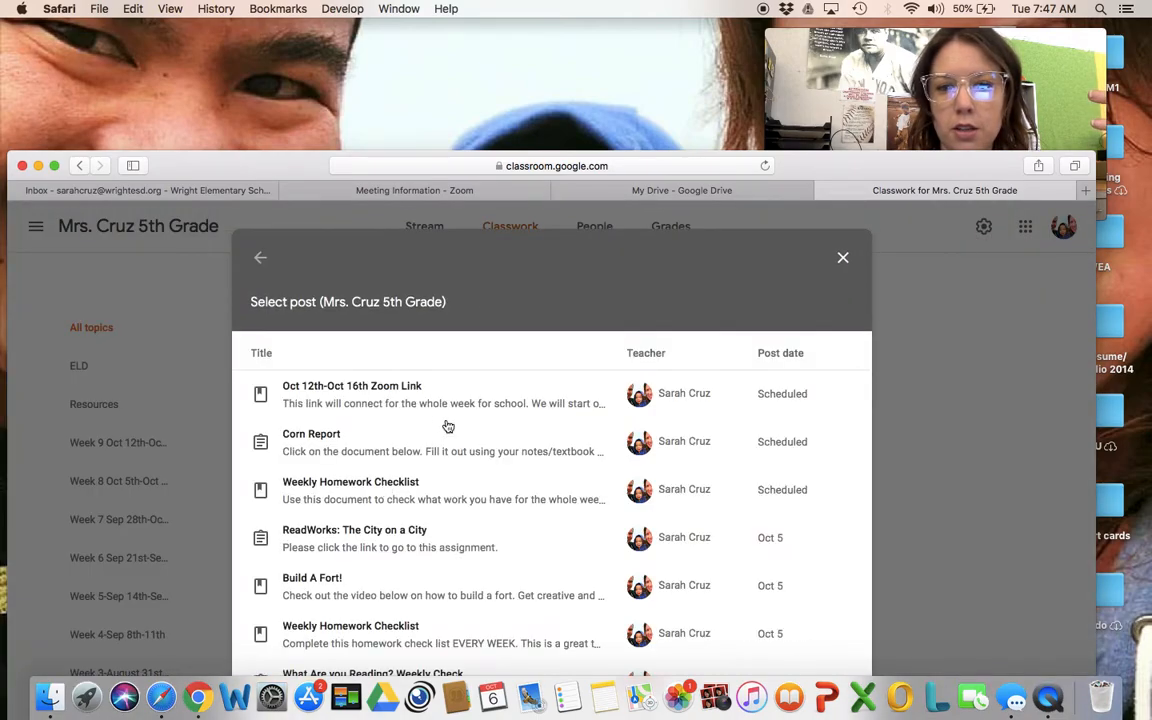
scroll(395, 578, "down", 8)
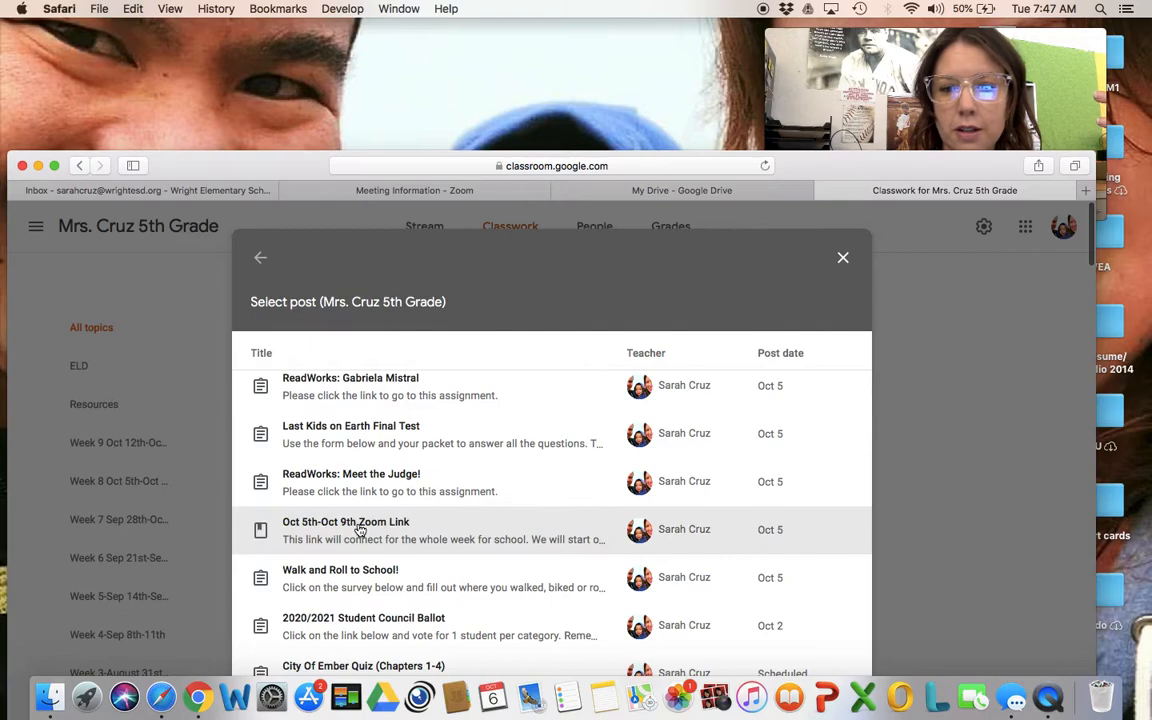
scroll(360, 529, "down", 4)
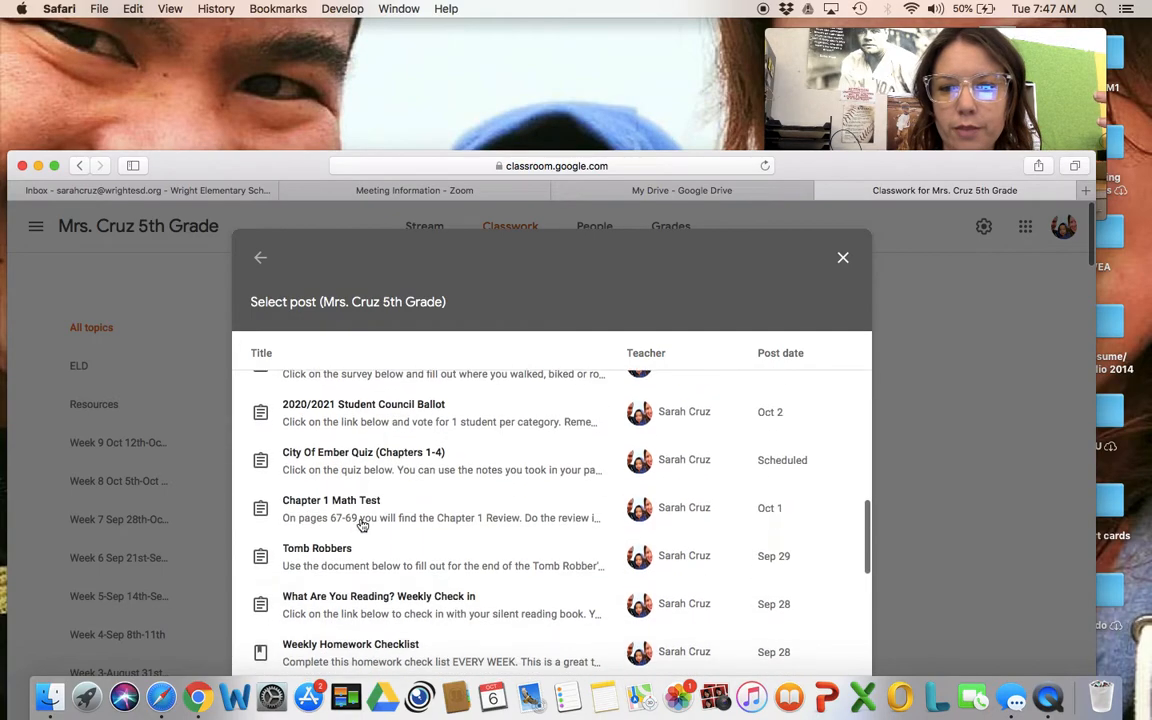
left_click_drag(805, 161, 827, 32)
left_click(846, 609)
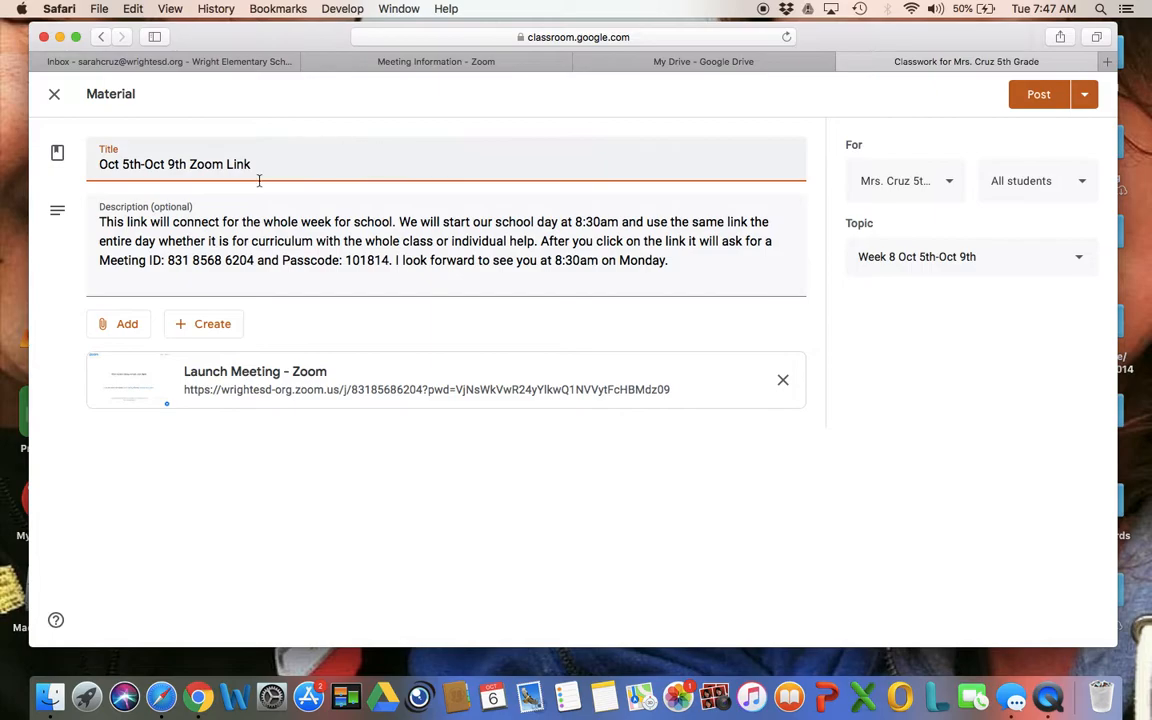
left_click(53, 97)
left_click_drag(870, 45, 898, 287)
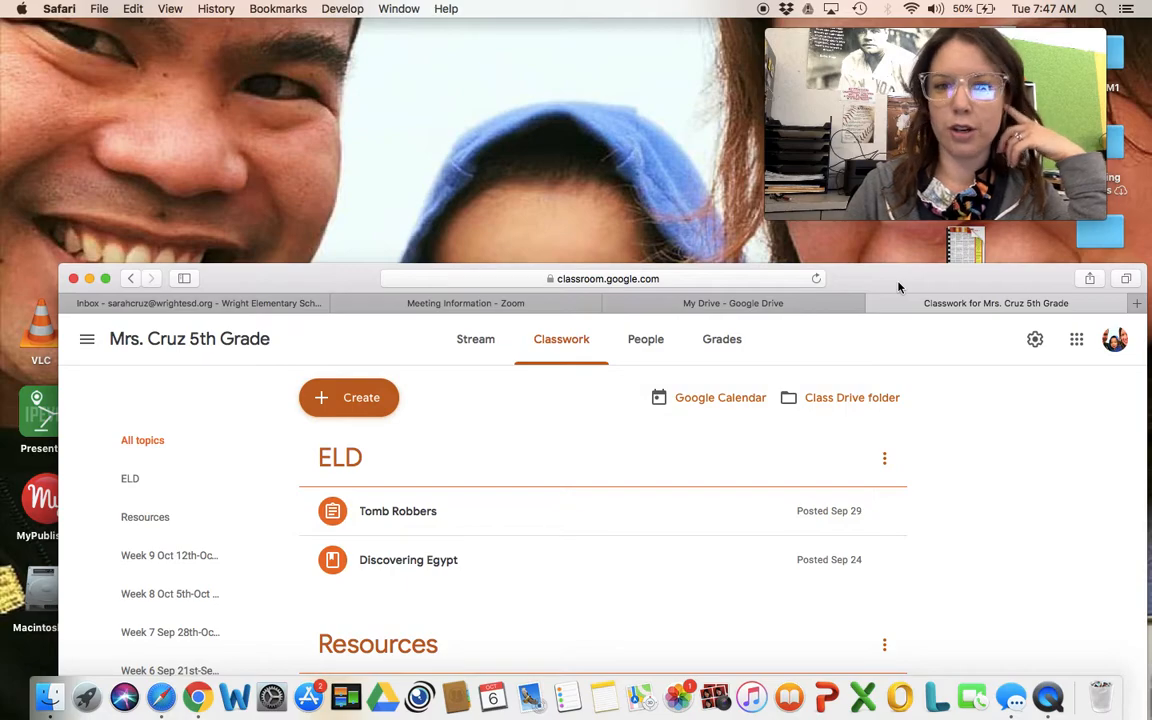
left_click_drag(898, 287, 884, 246)
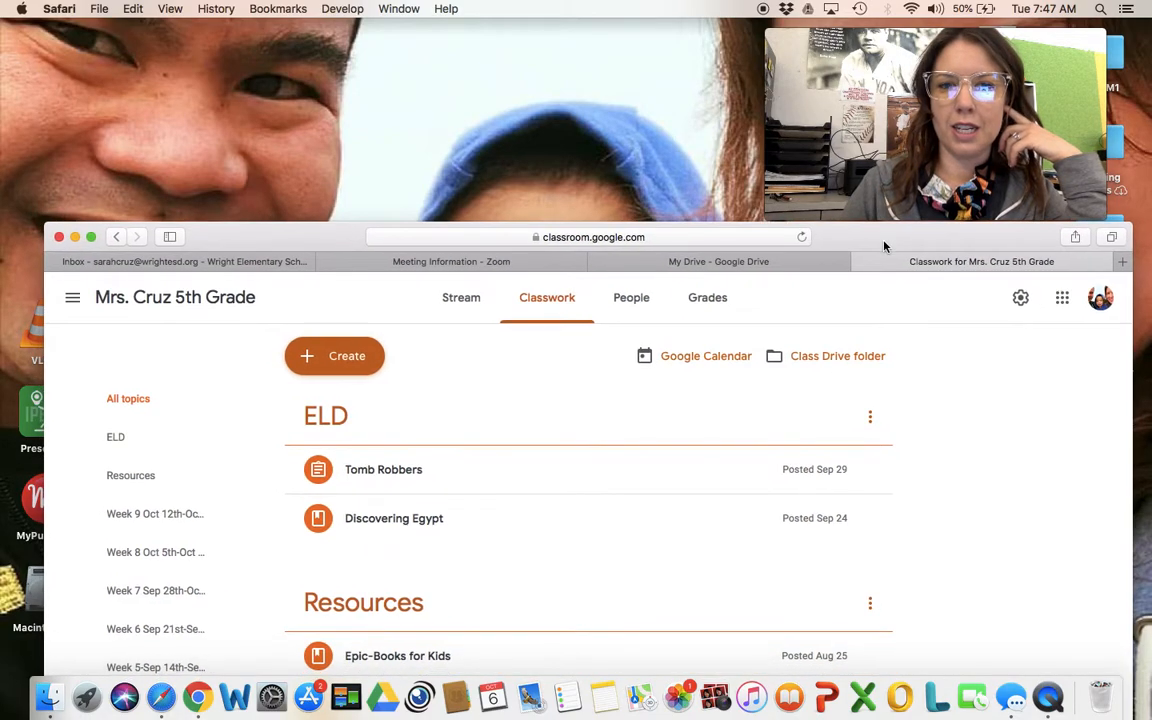